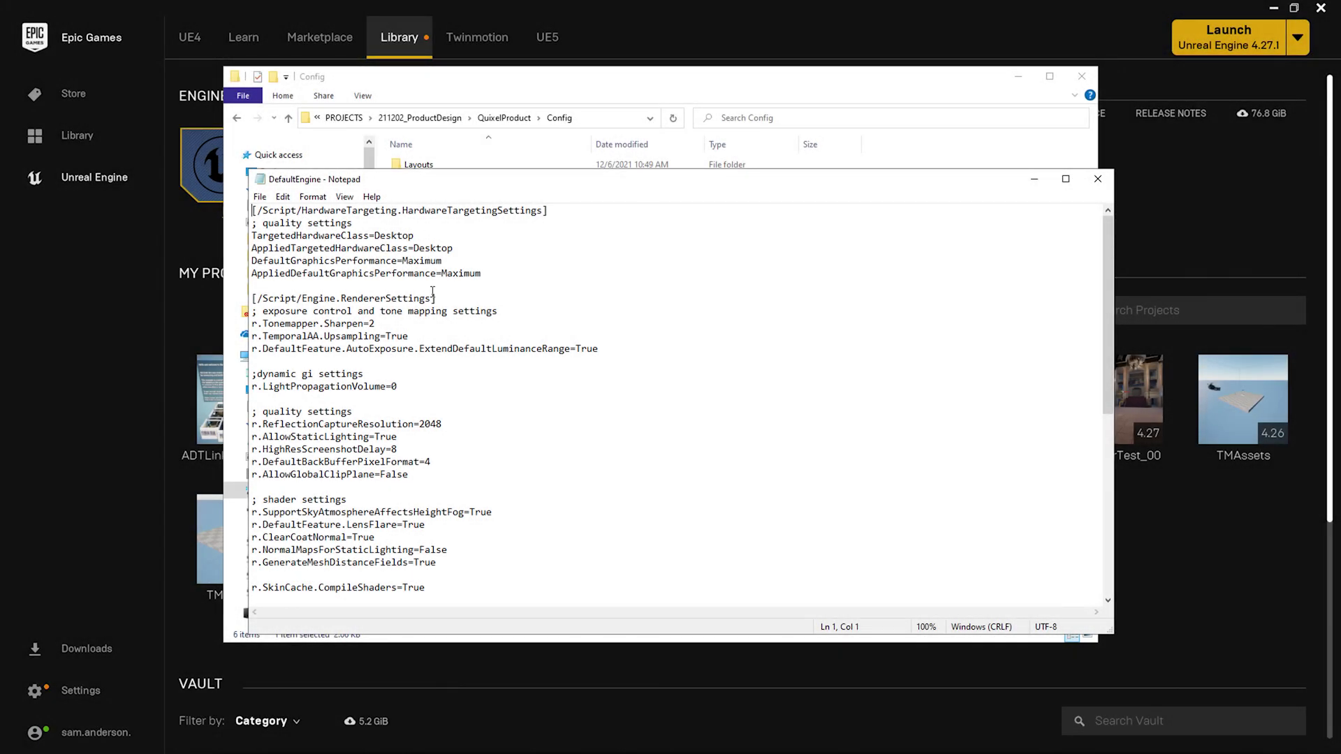
- Append two blank lines after the last Engine redirect entry at the end of DefaultEngine.ini
scroll(455, 315, "down", 5)
scroll(455, 315, "down", 5)
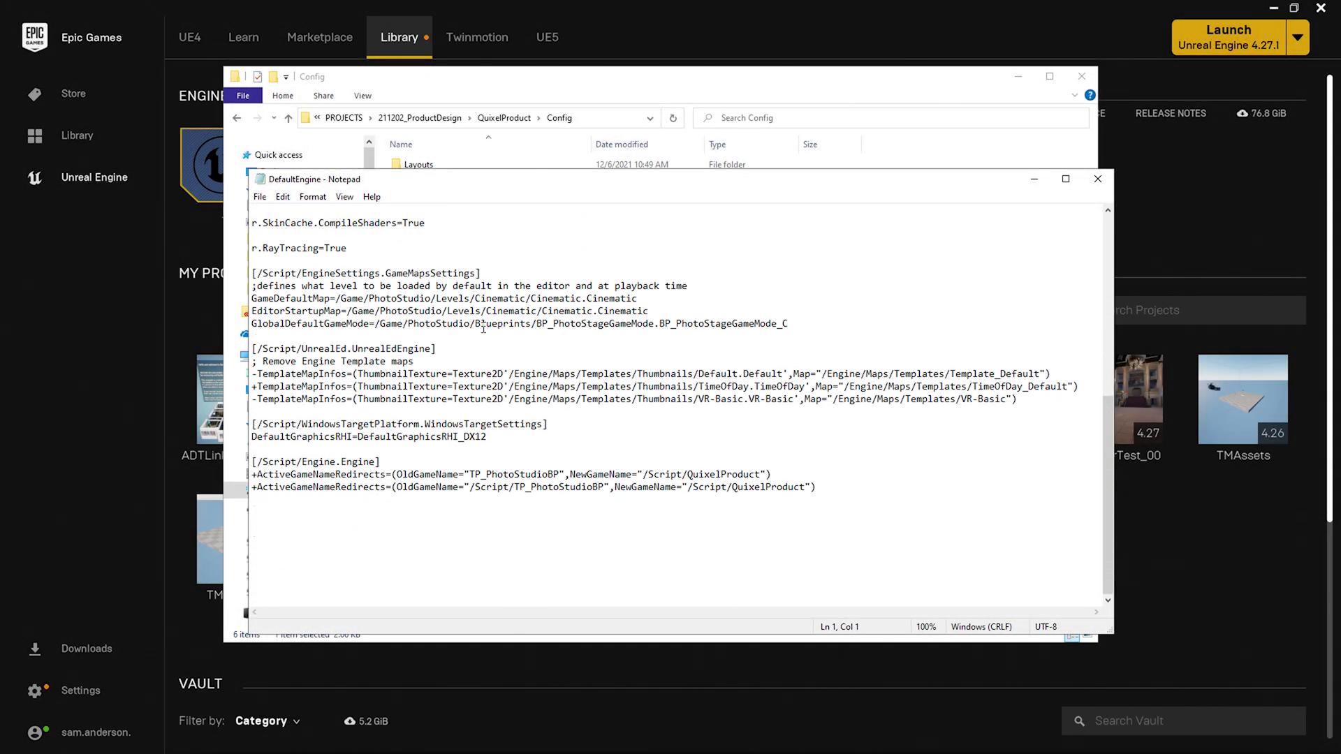
left_click(843, 496)
key("Return")
key("Return")
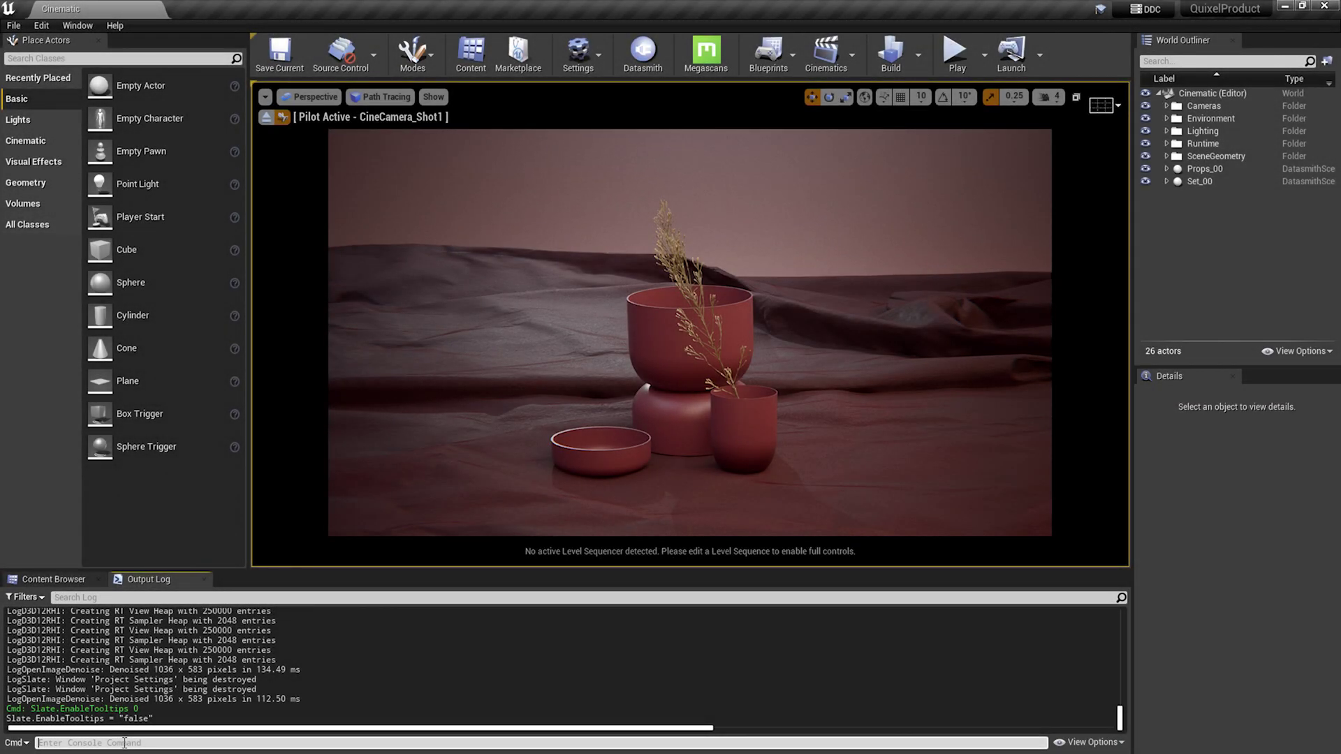
- Run r.PathTracing.ProgressDisplay 1 in the console and return to the viewport so path tracing restarts
type("r.")
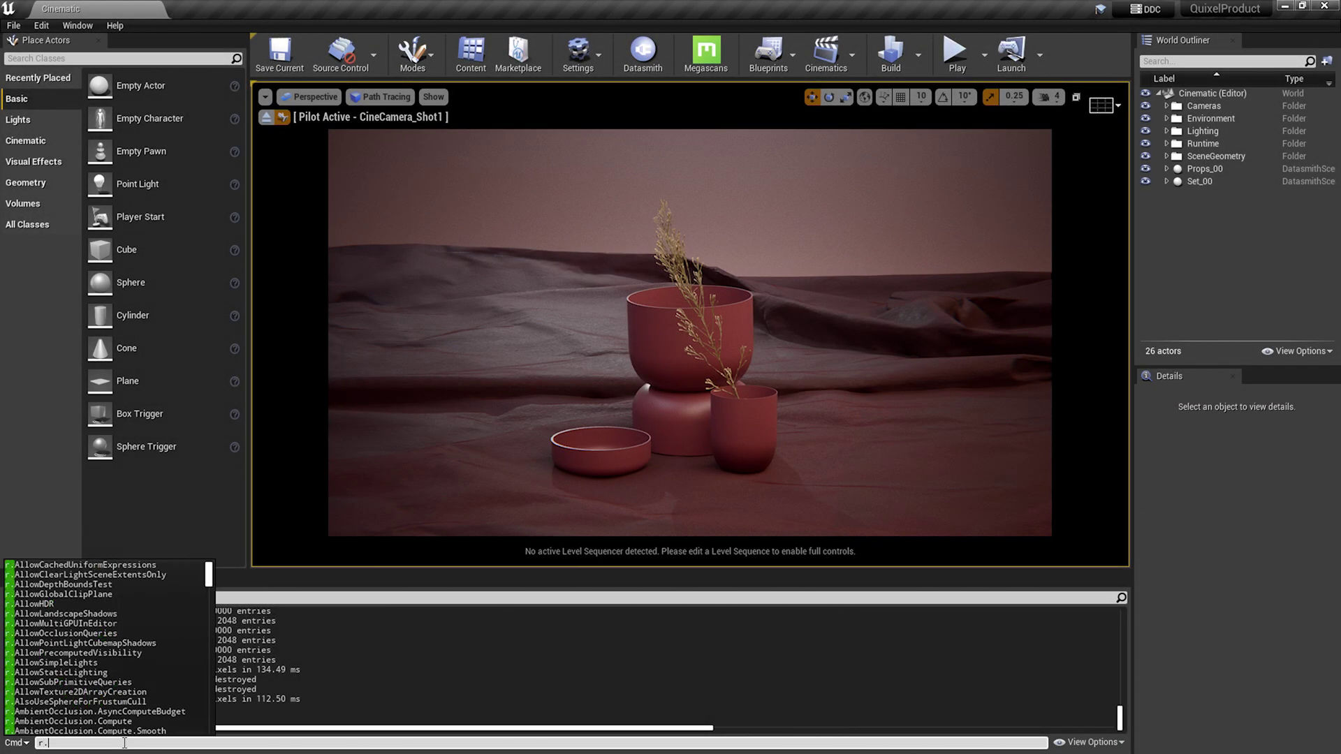
type("pathtracing")
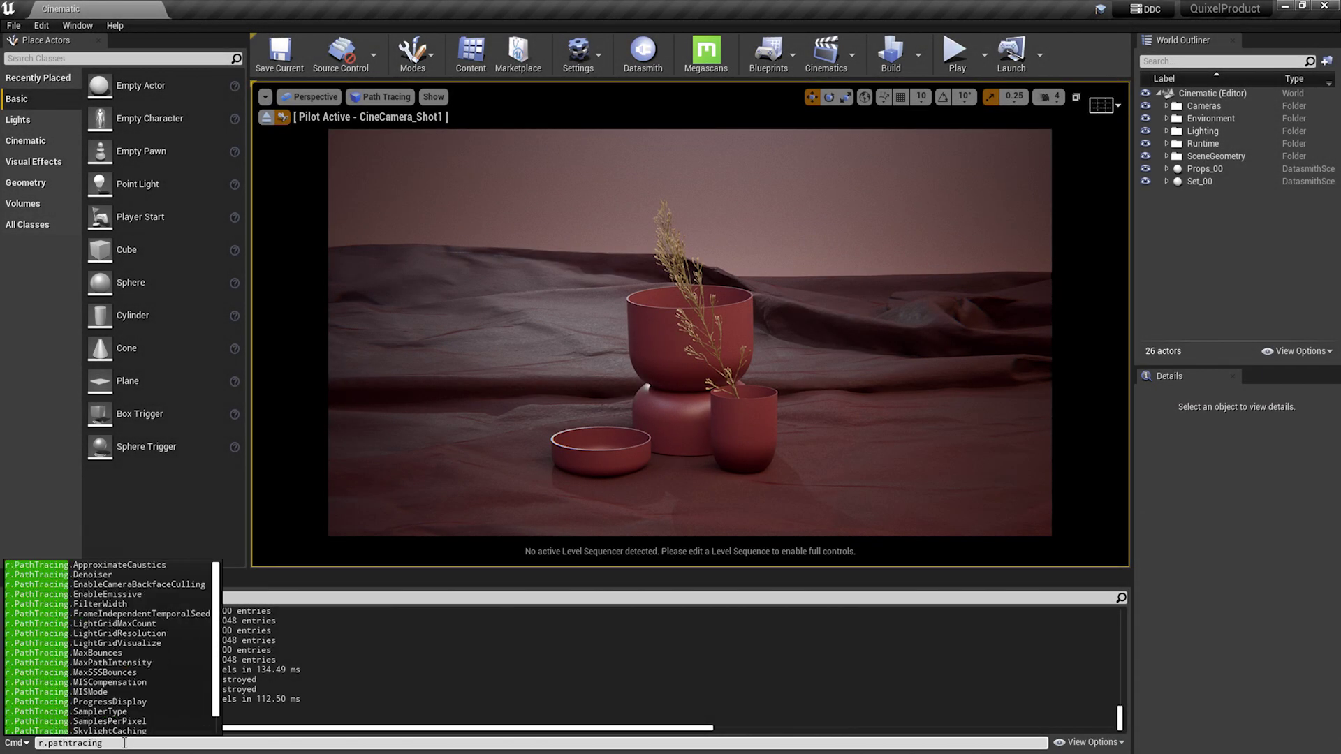
type(".pro")
key("Tab")
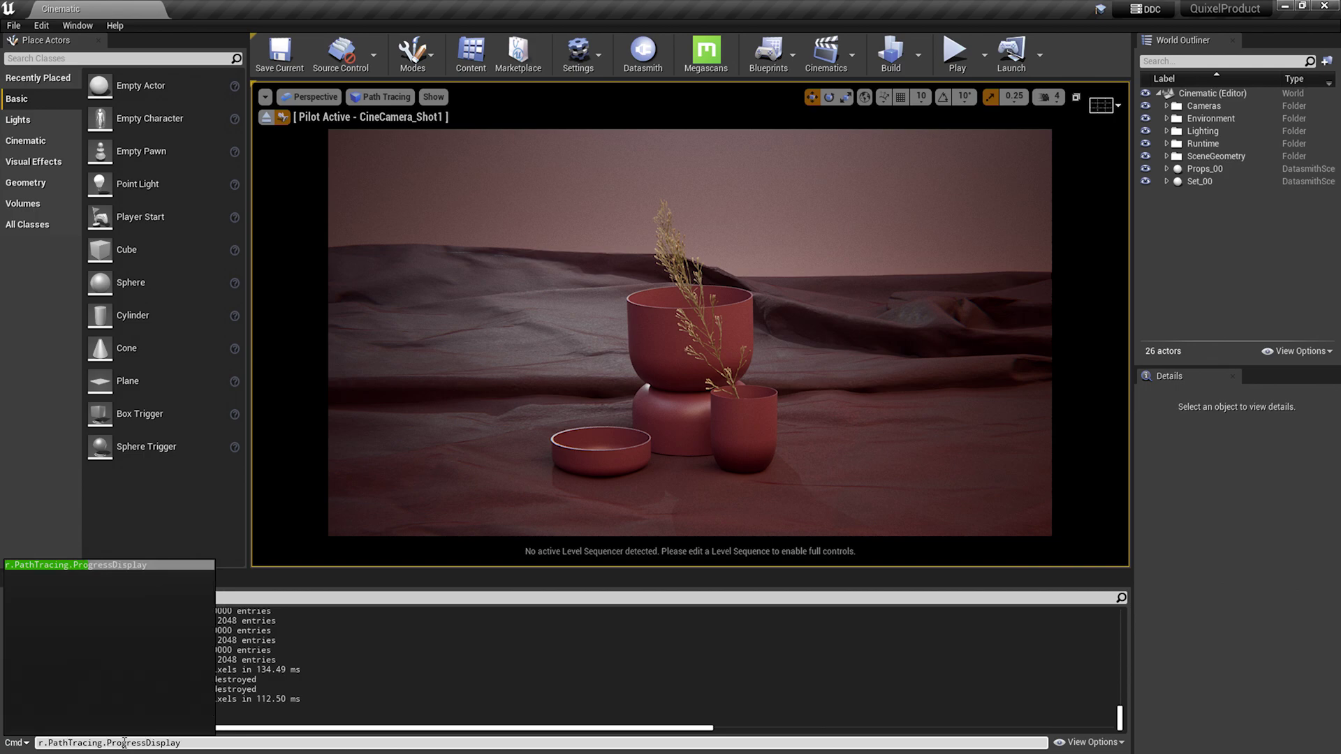
type("1")
key("Return")
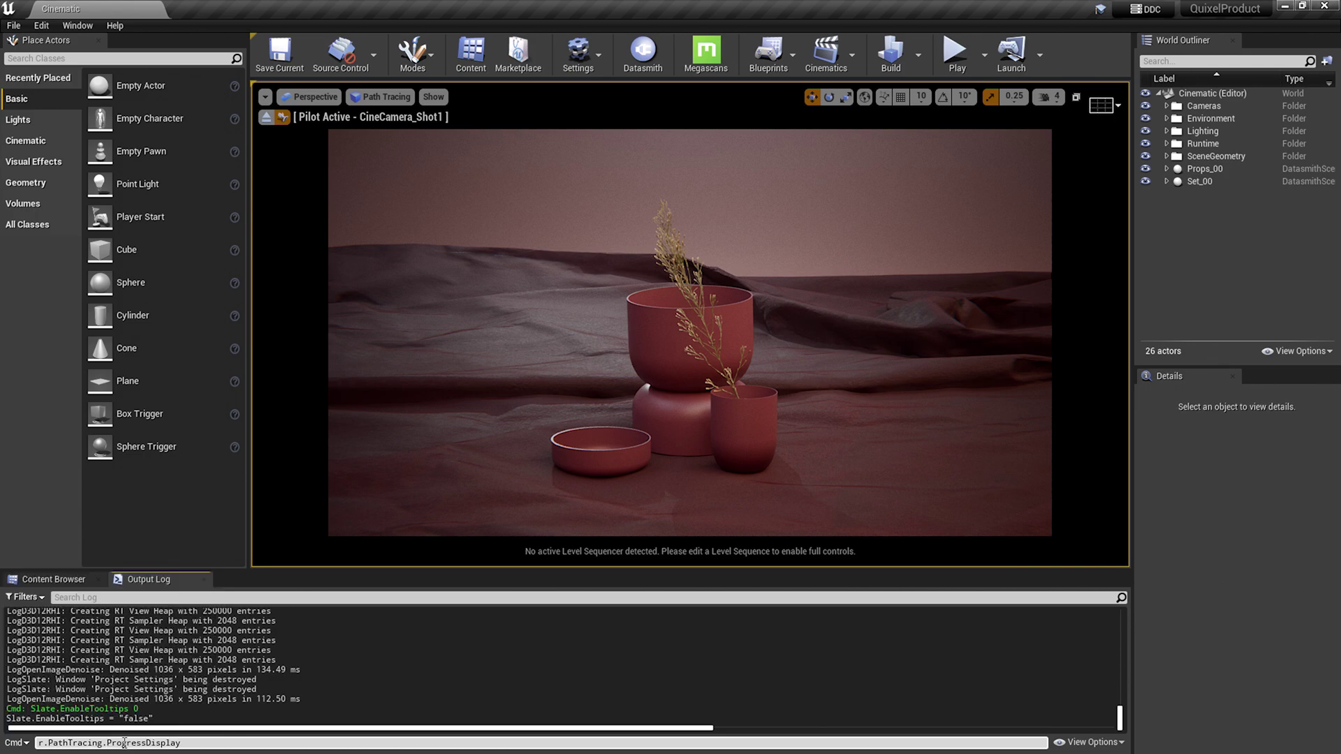
left_click(554, 440)
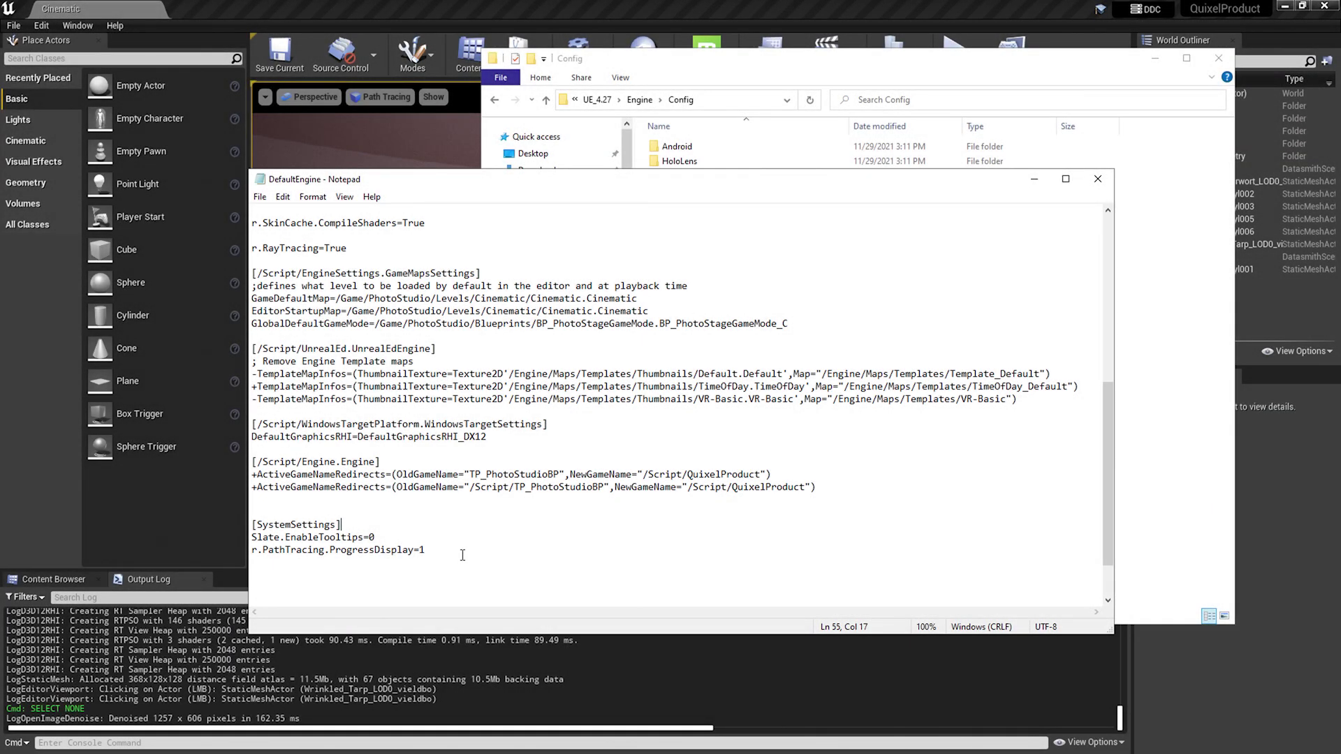
- Select the three new [SystemSettings] lines in DefaultEngine.ini and copy them
left_click_drag(424, 550, 250, 532)
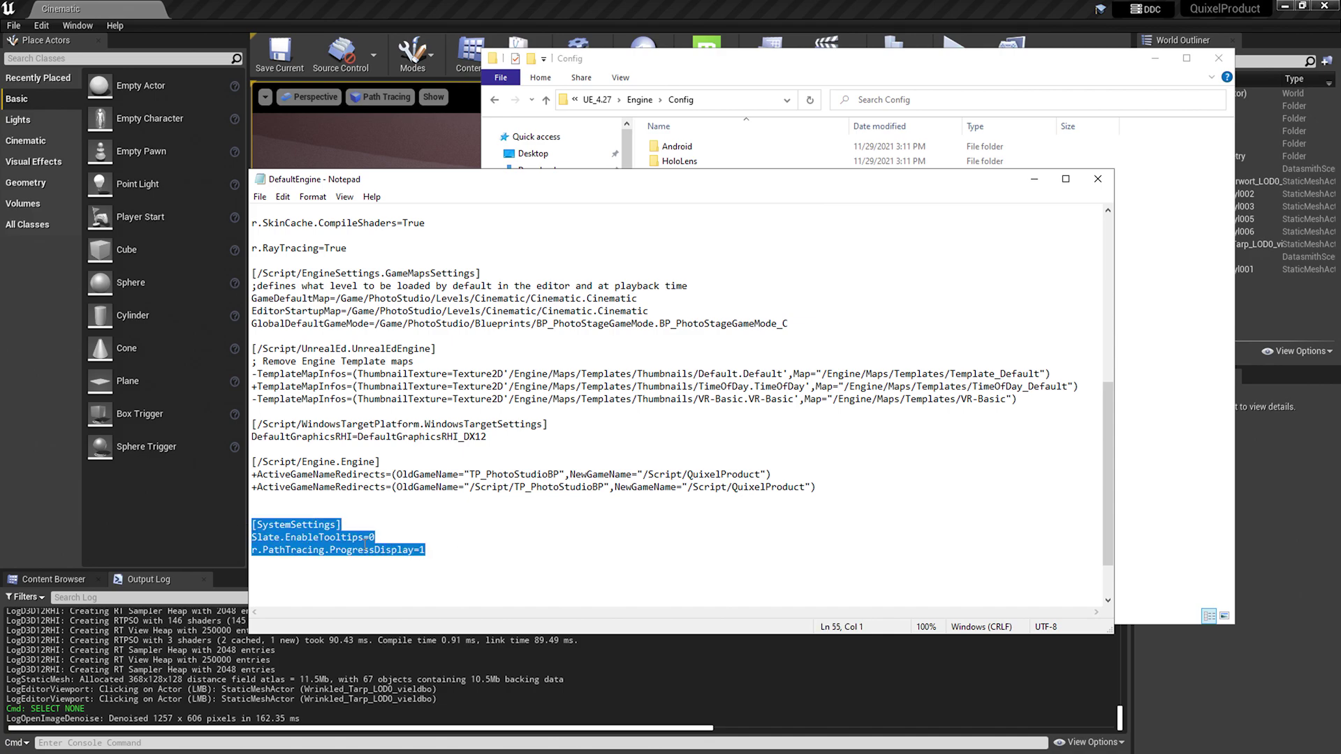
right_click(365, 544)
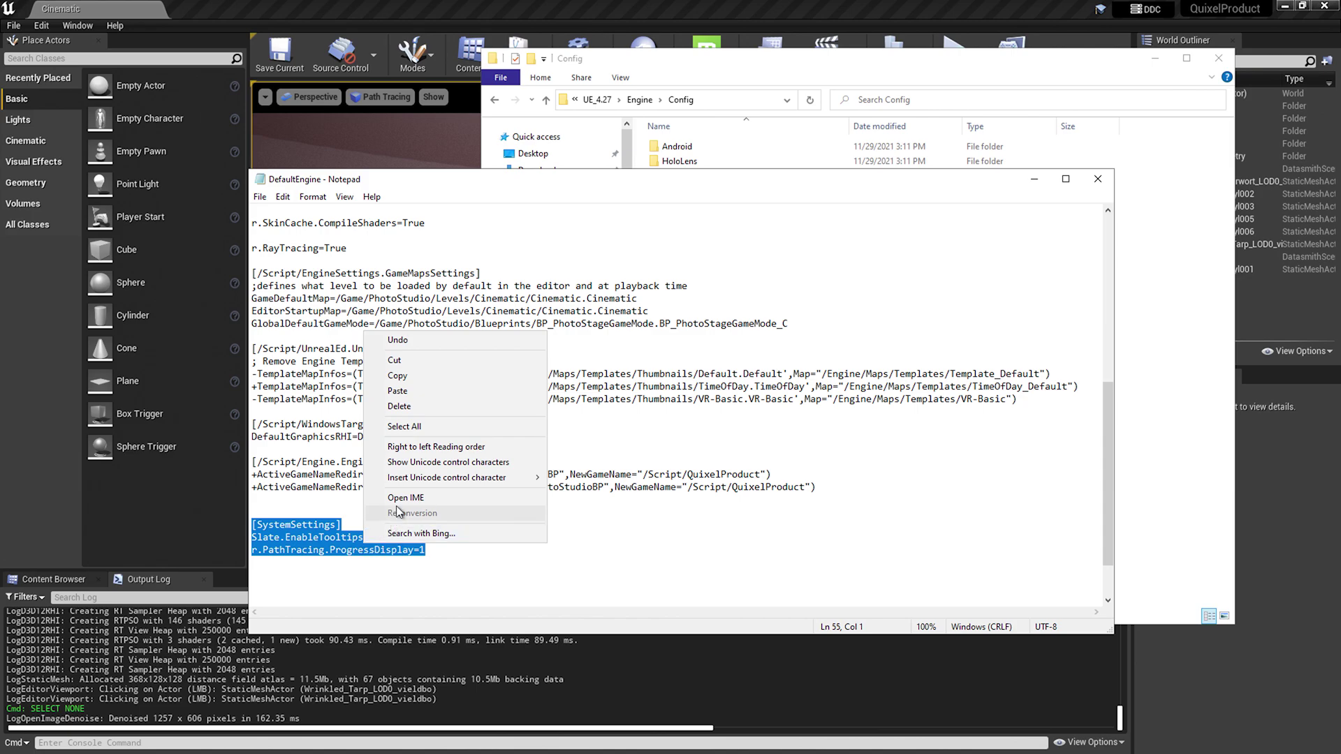
left_click(404, 375)
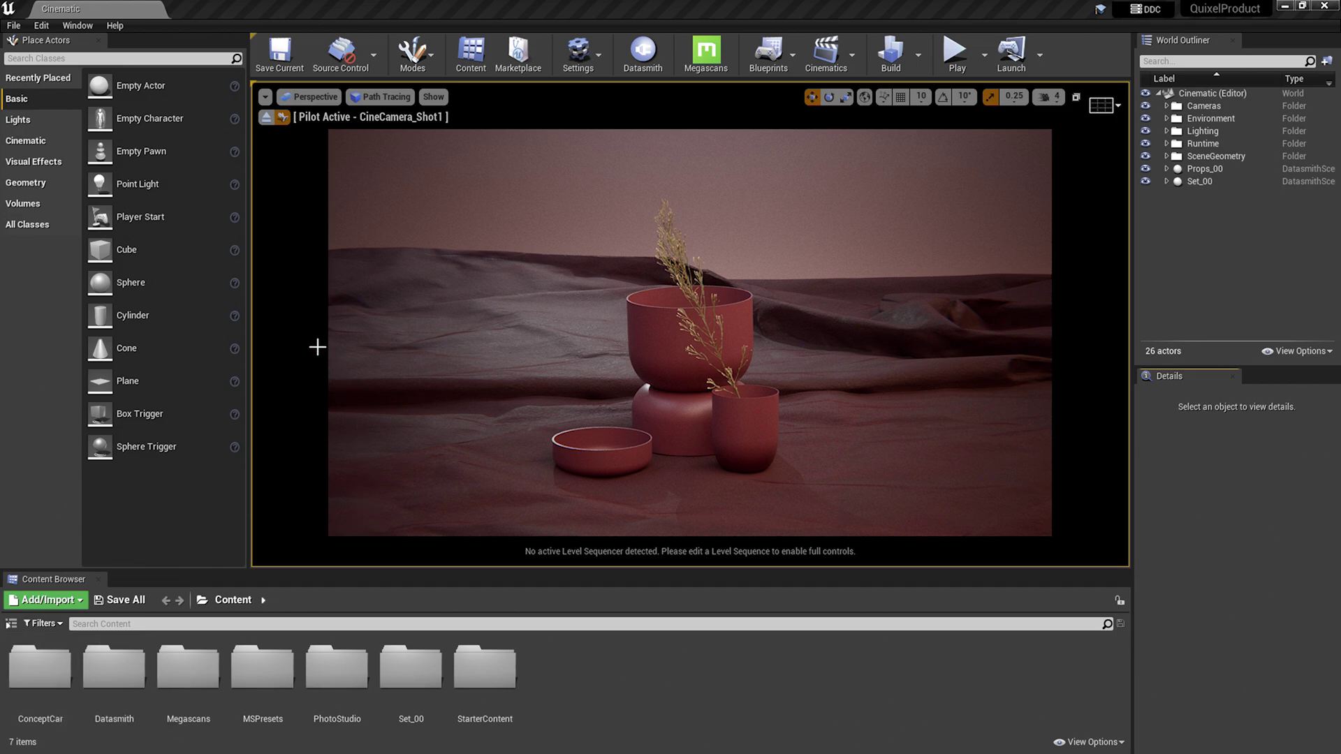
left_click(42, 25)
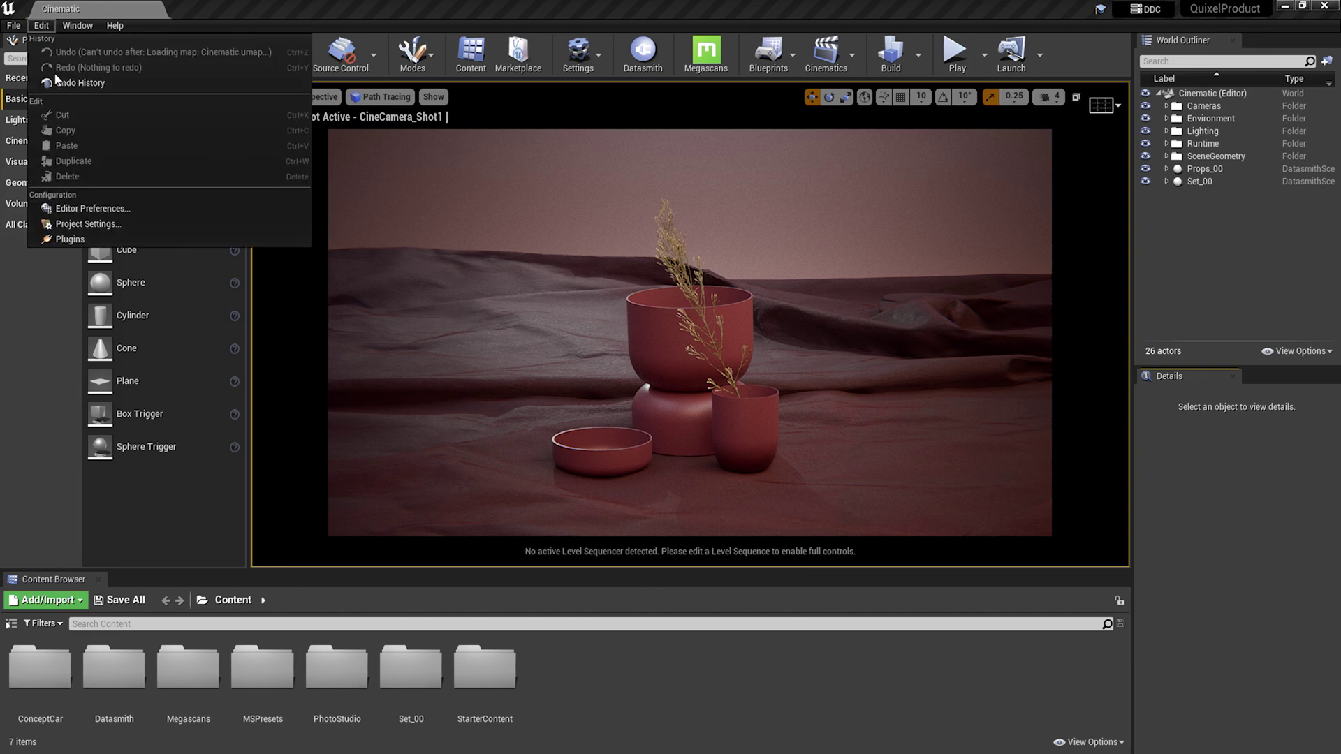
left_click(94, 224)
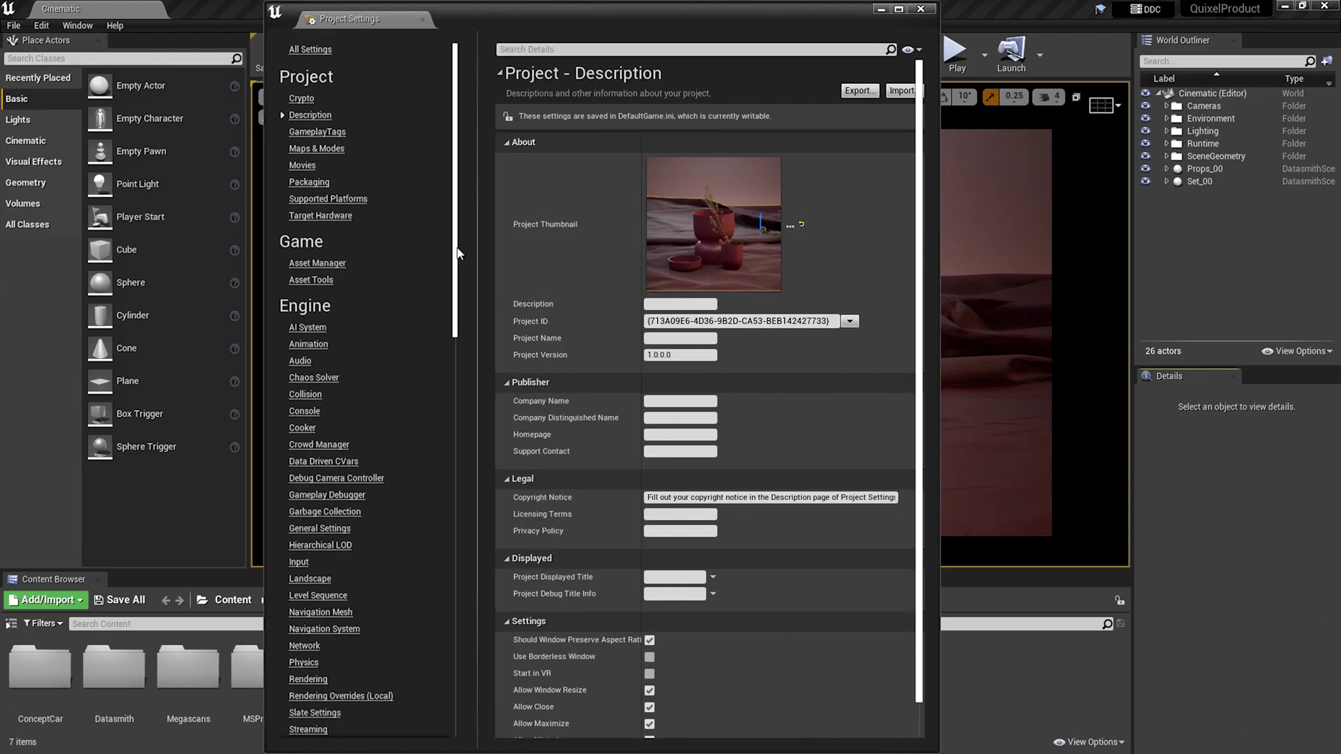
left_click_drag(458, 252, 440, 493)
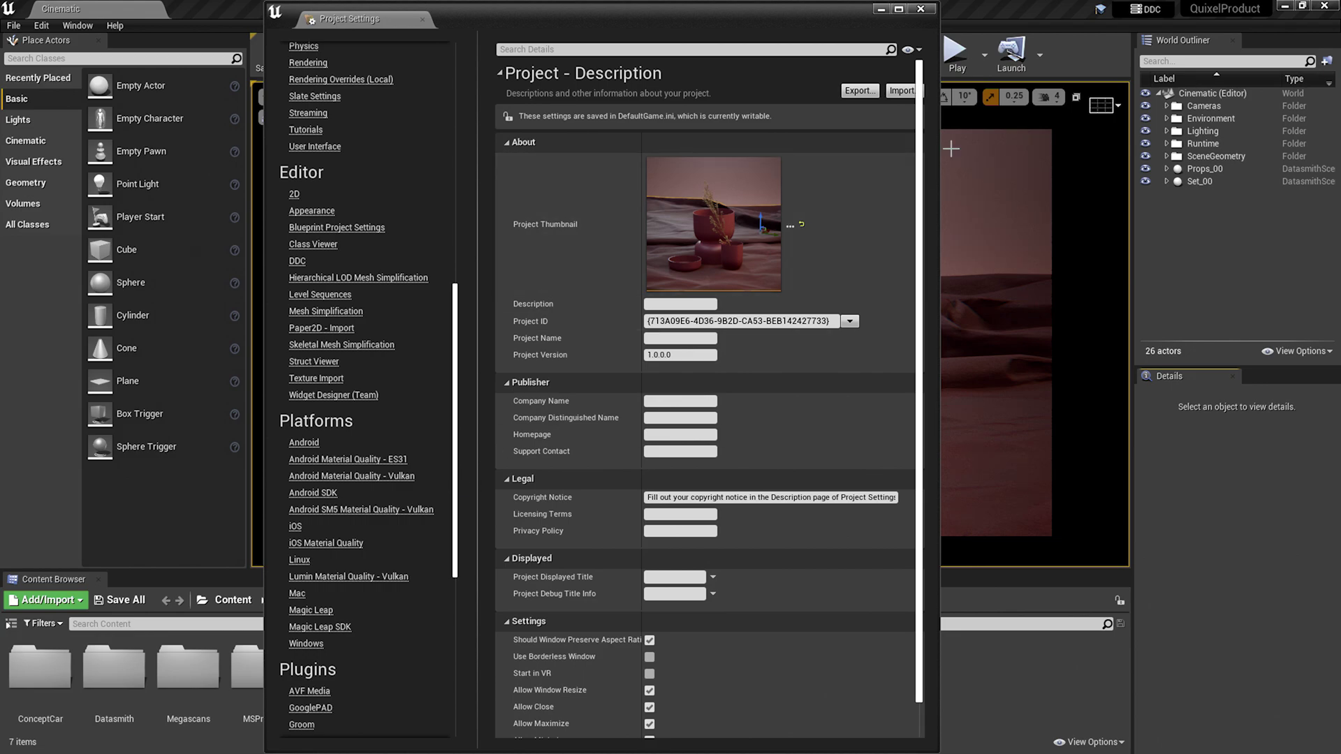
left_click(921, 9)
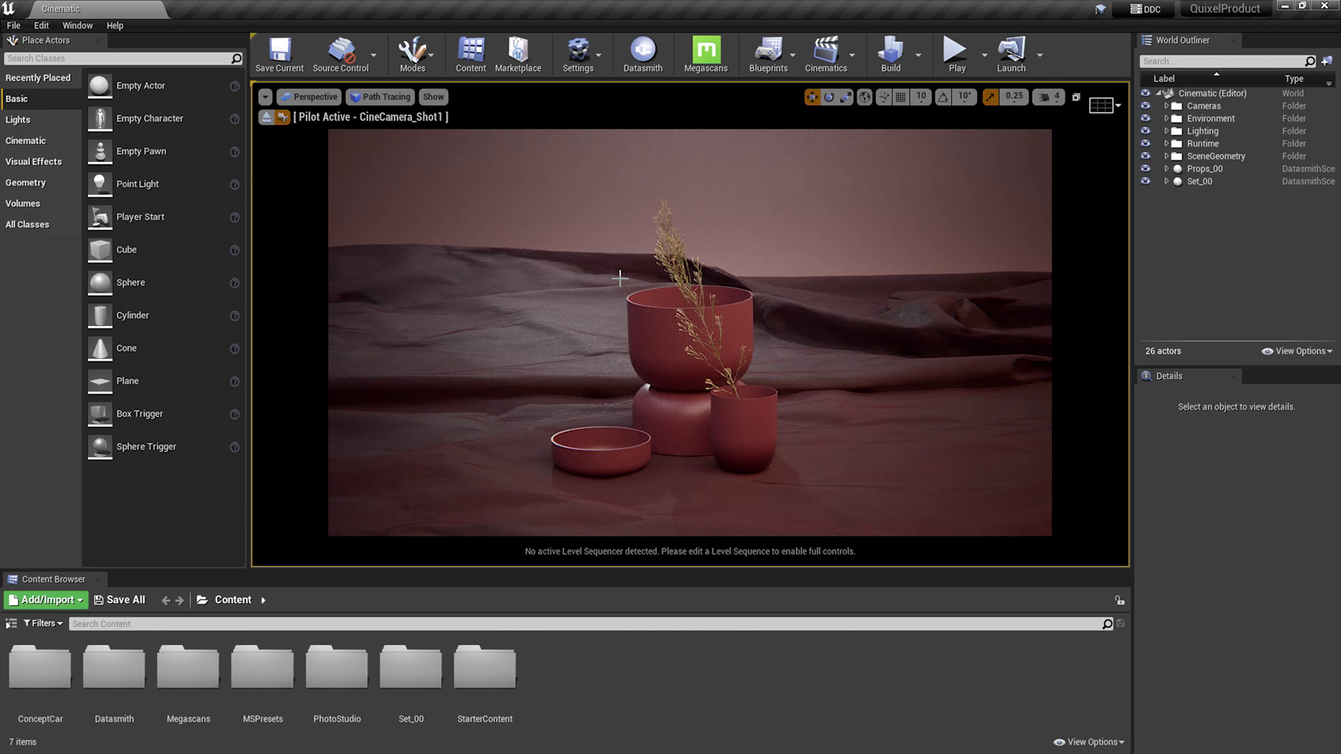
- Open the Output Log panel from Window > Developer Tools
left_click(77, 25)
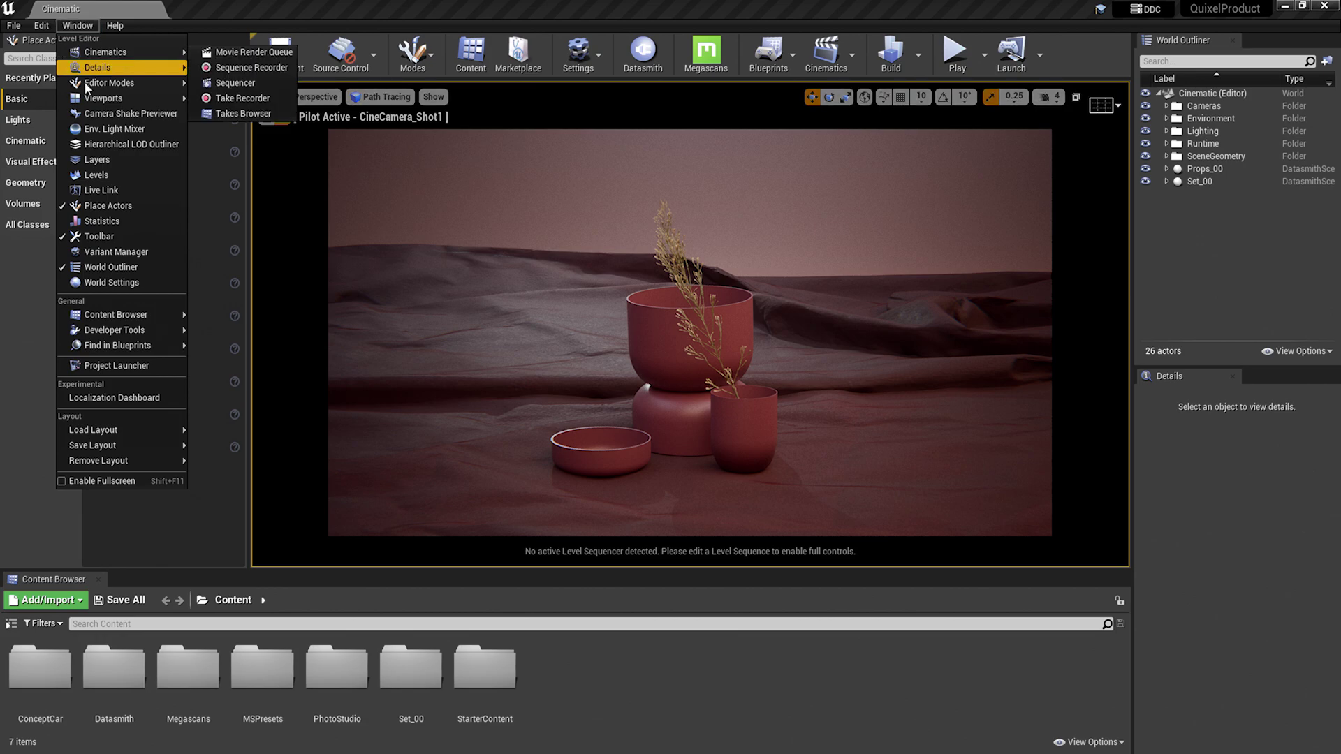
mouse_move(131, 333)
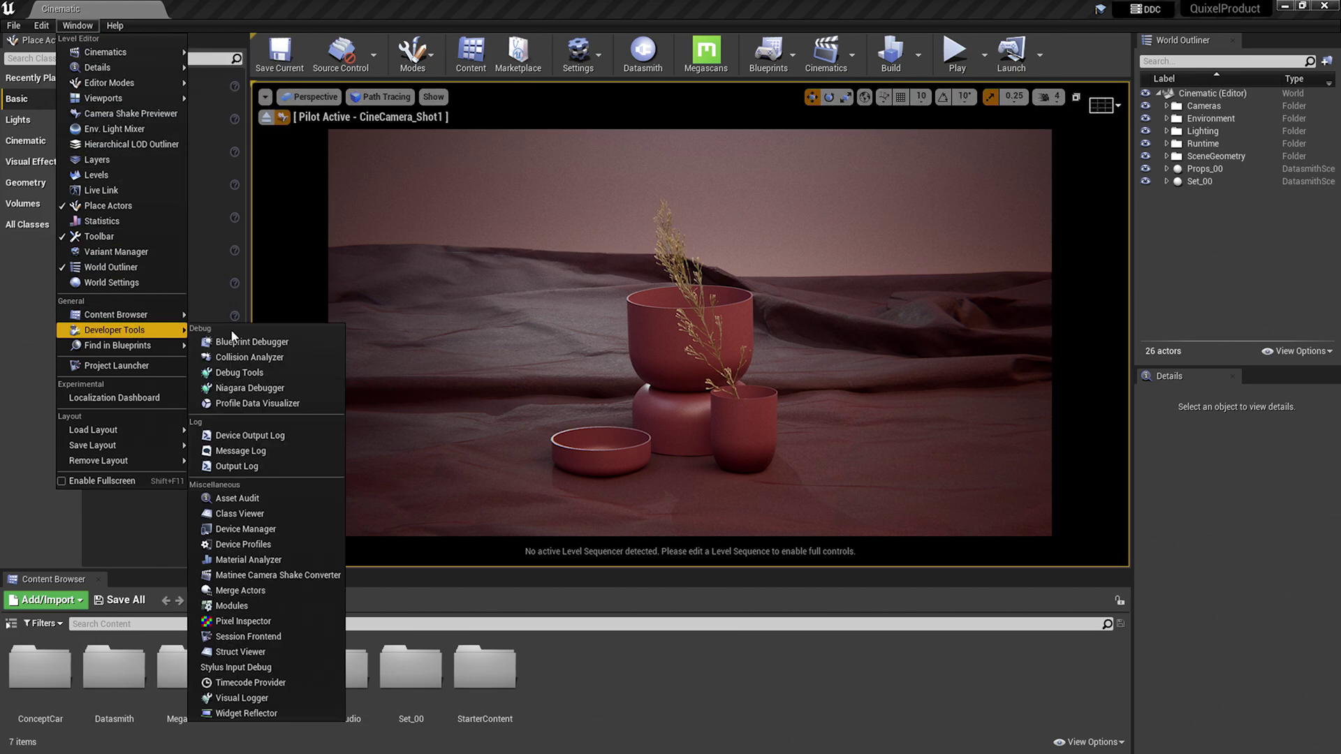
left_click(235, 466)
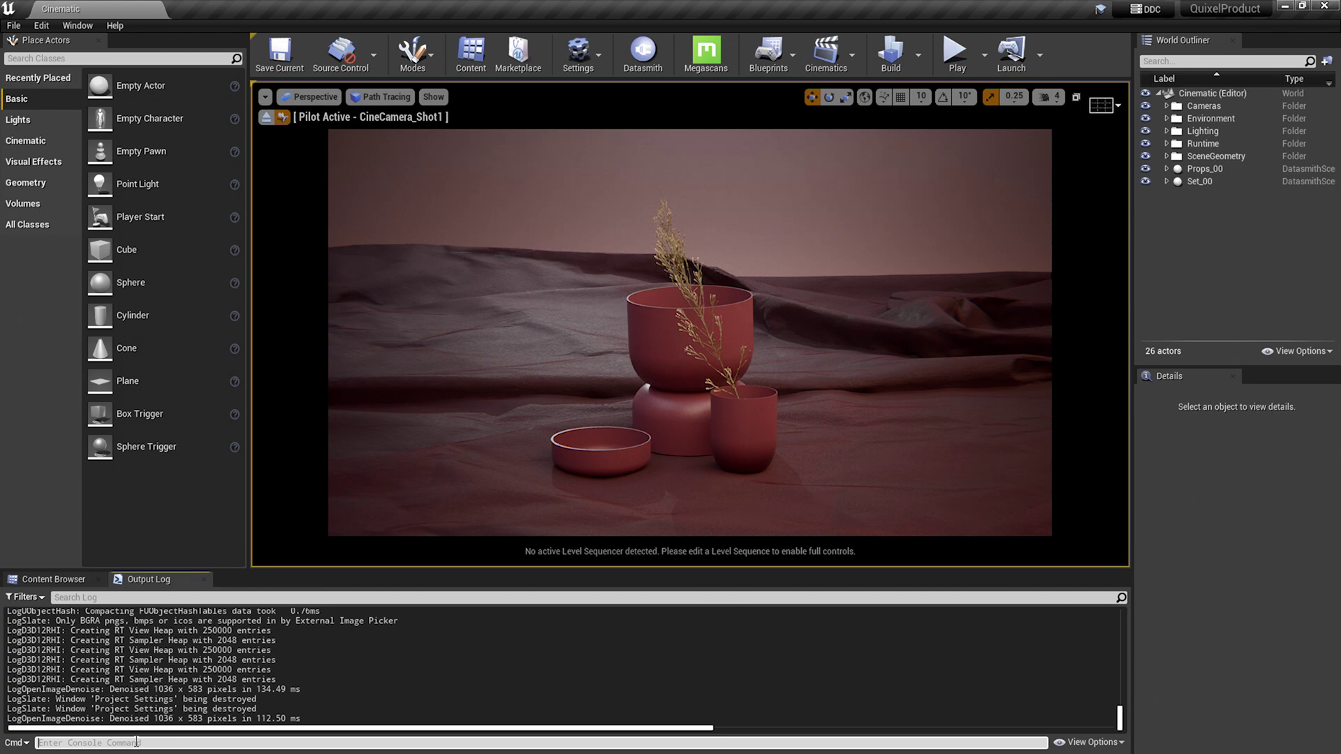
- Run Slate.EnableTooltips 0 in the console to switch editor tooltips off
type("sla")
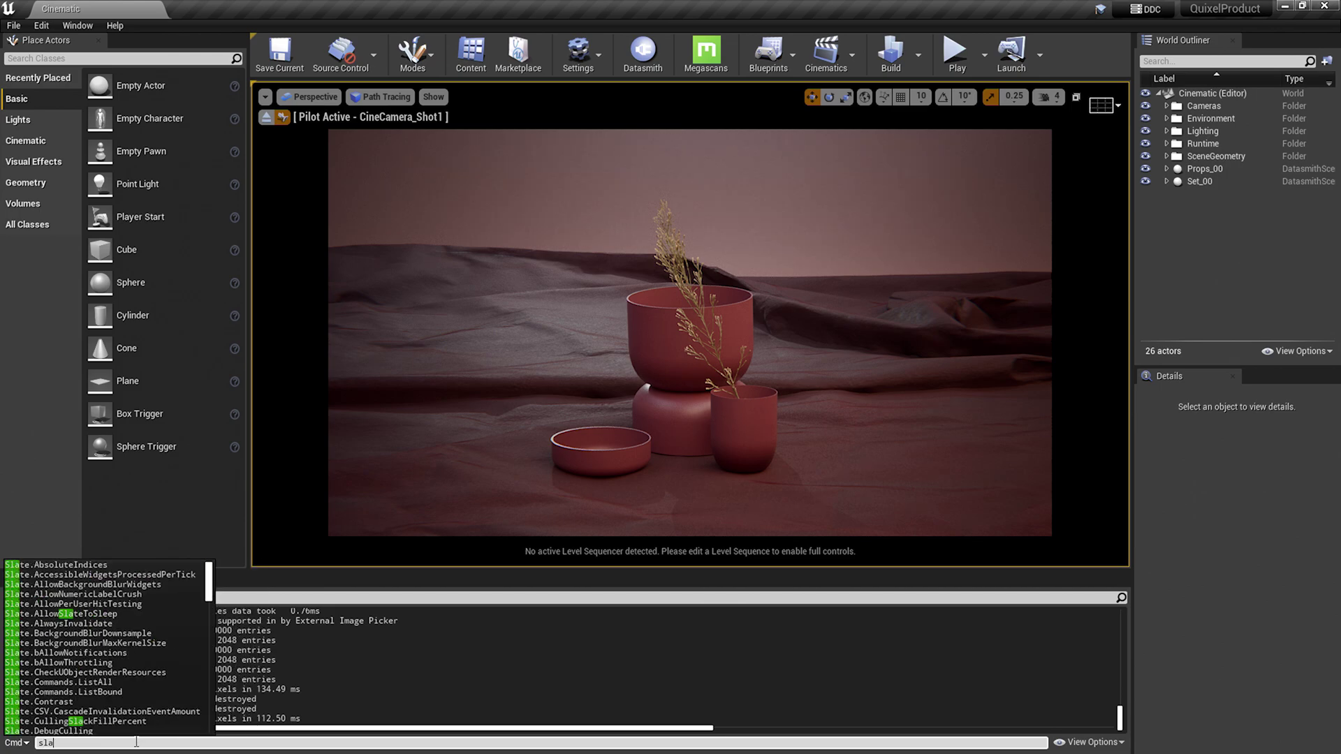
type("te.enabletool")
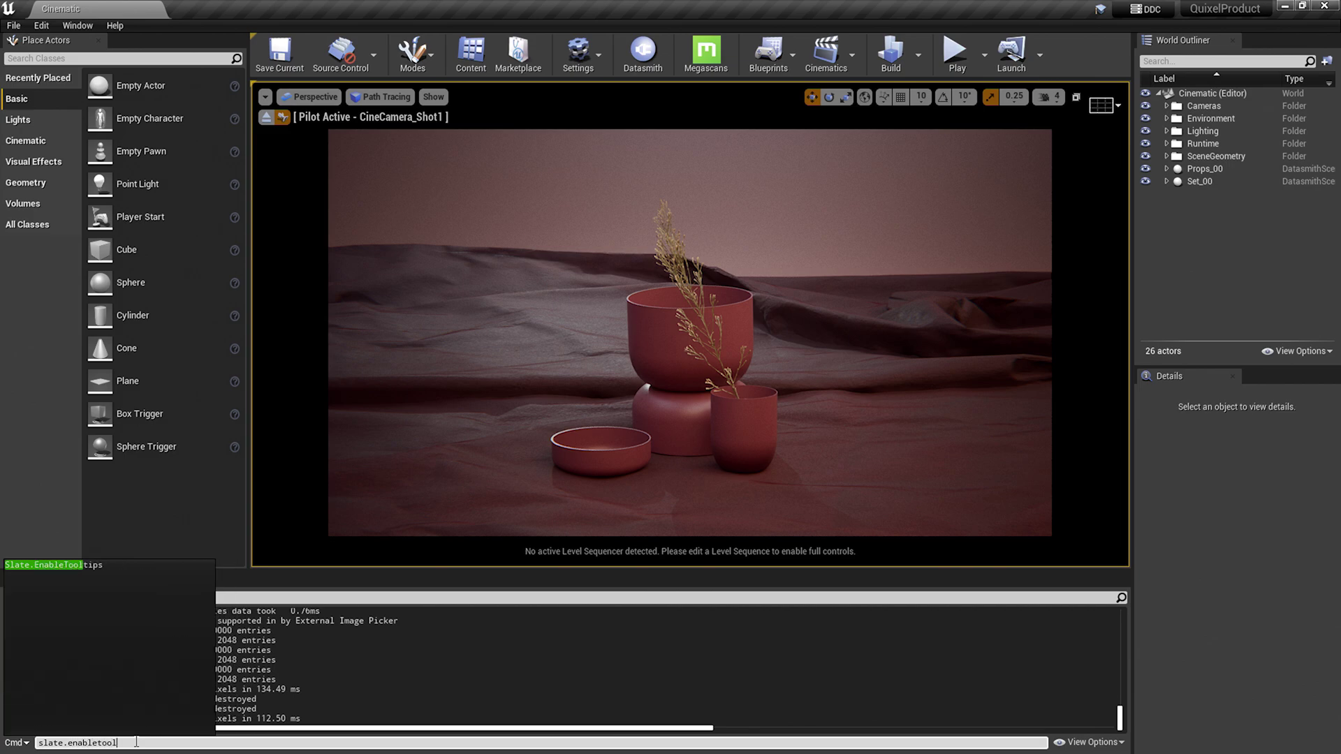
key("Tab")
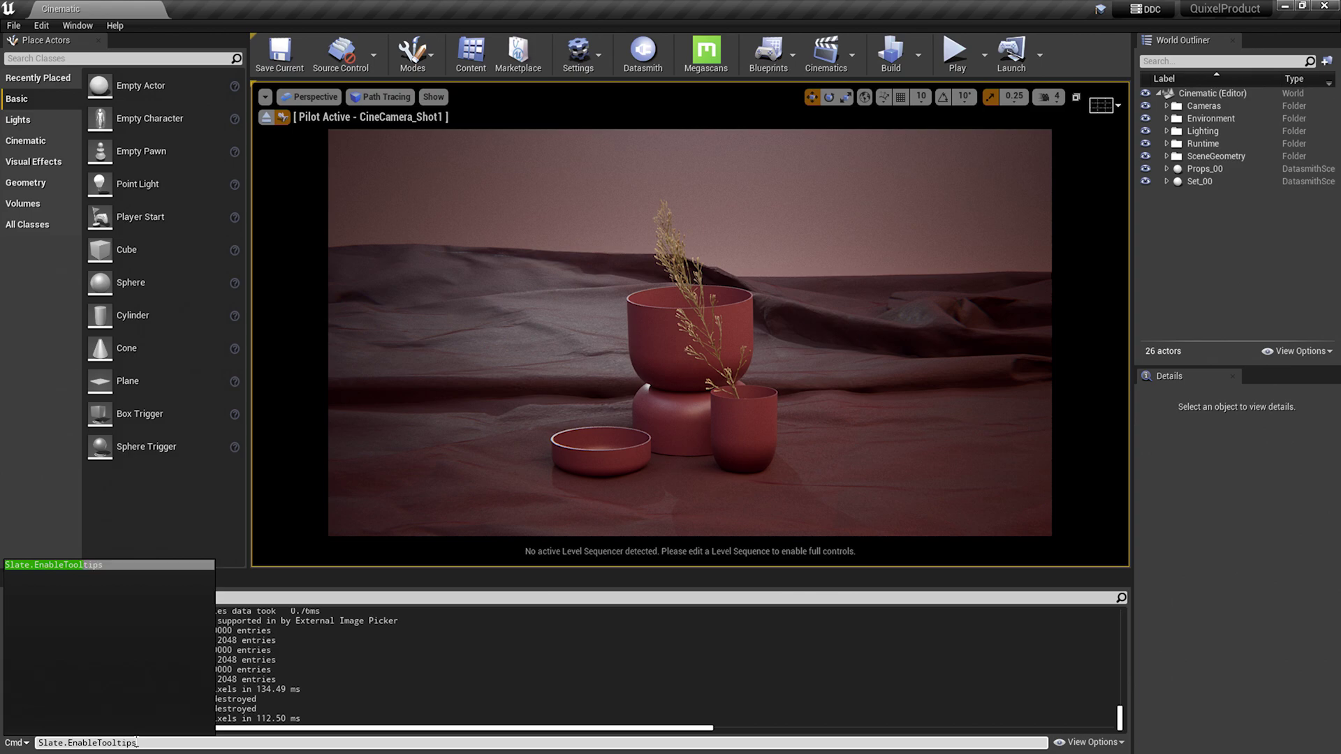
left_click(138, 742)
type("0")
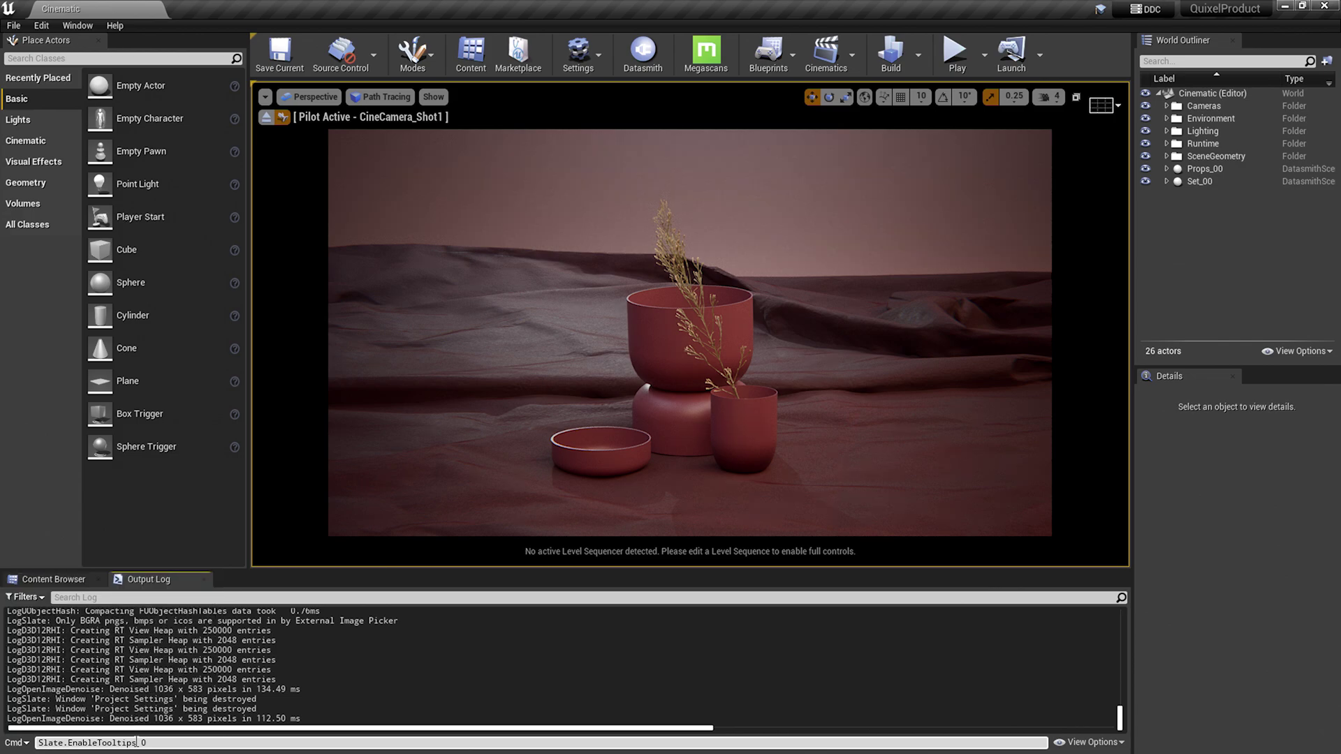
key("Return")
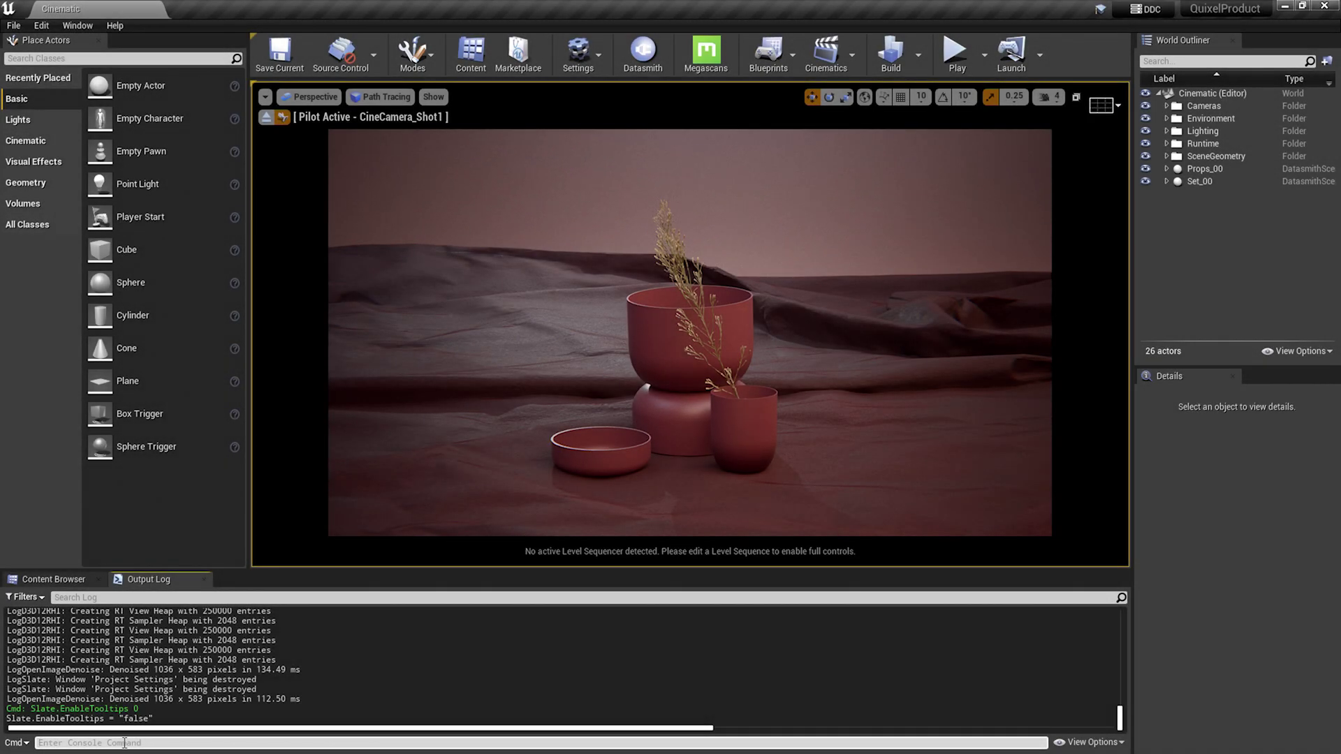
- Run r.PathTracing.ProgressDisplay 1 again, let the scene re-render, then refocus the console
type("r.")
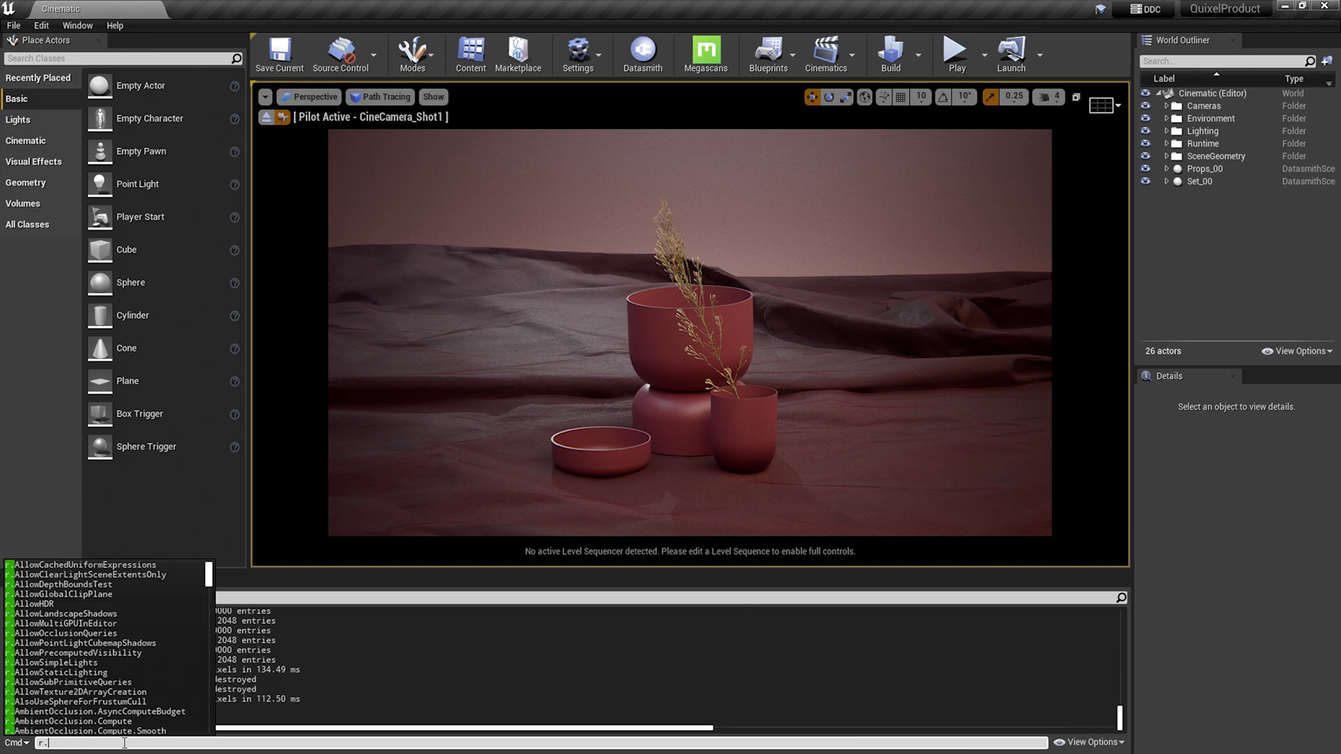
type("pathtracing.pro")
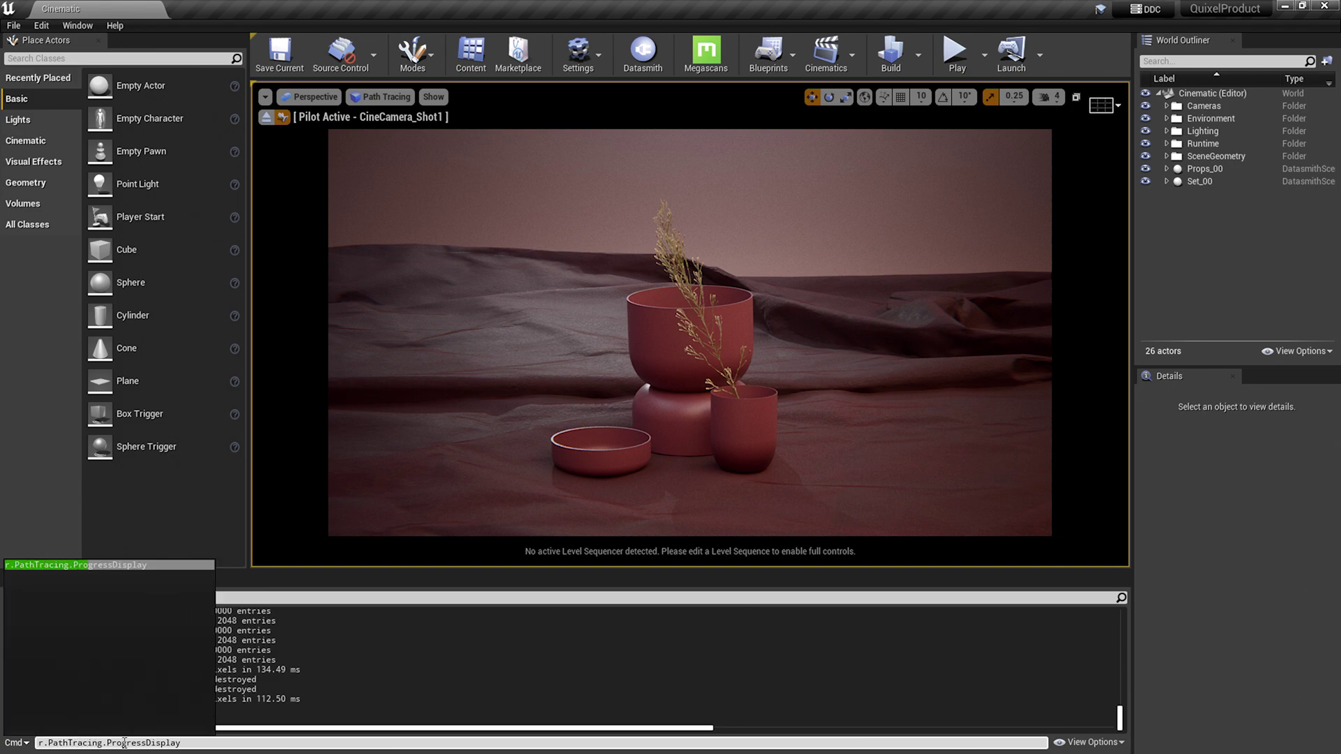
type("1")
key("Return")
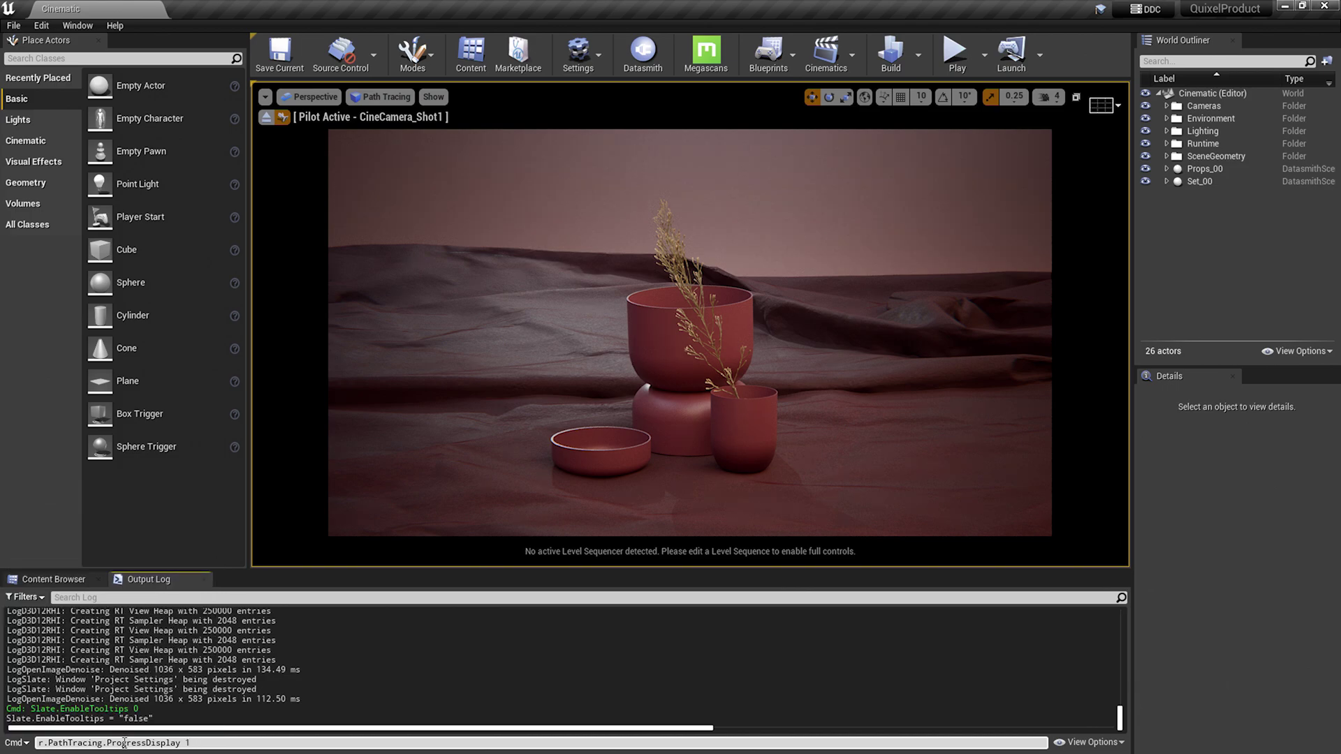
left_click(554, 427)
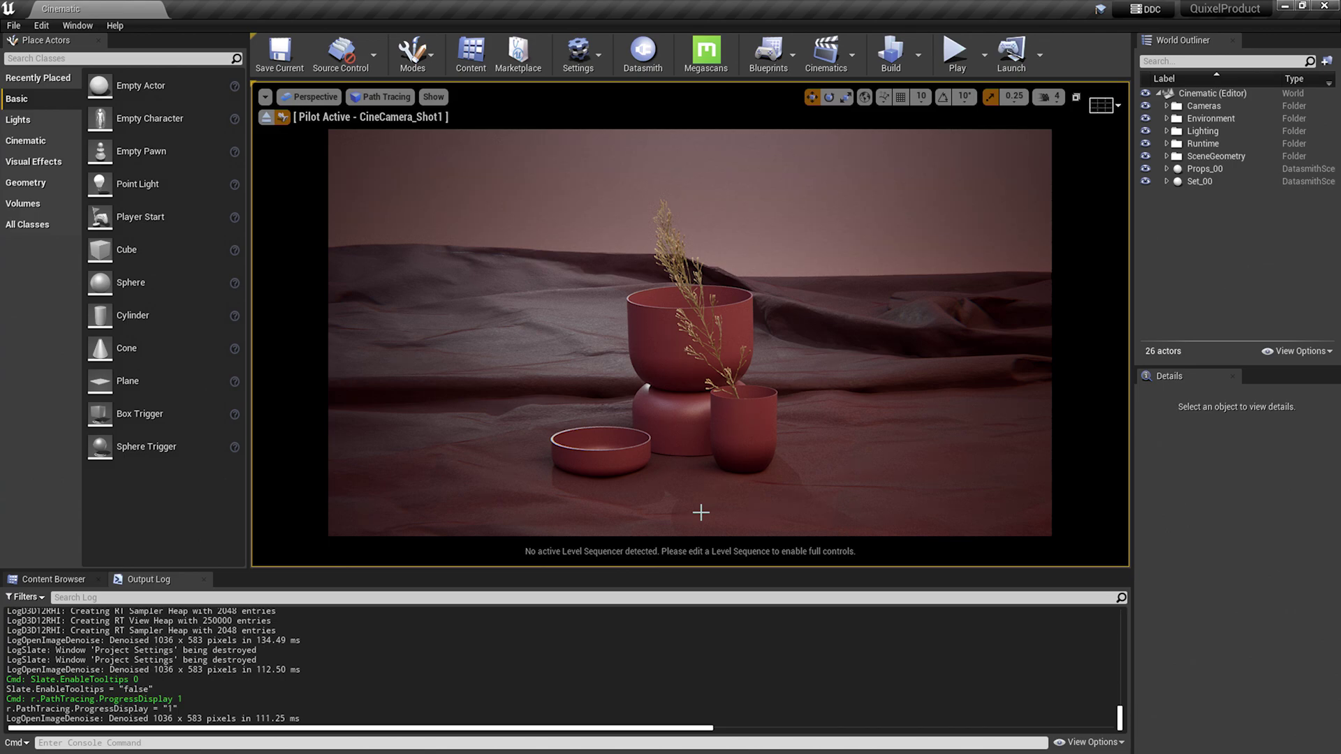
left_click(134, 745)
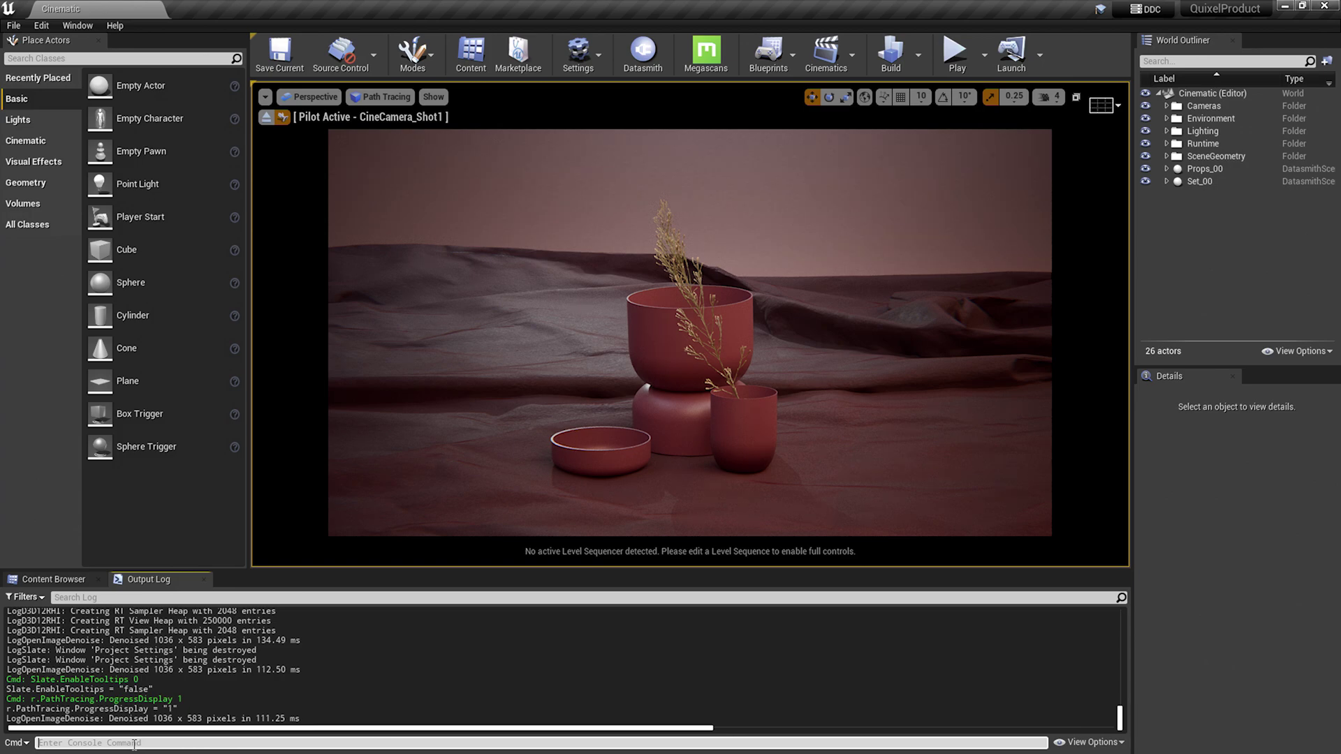
- Search the console for 'raytracing', browse the r.RayTracing matches, then select the search text
type("raytracing")
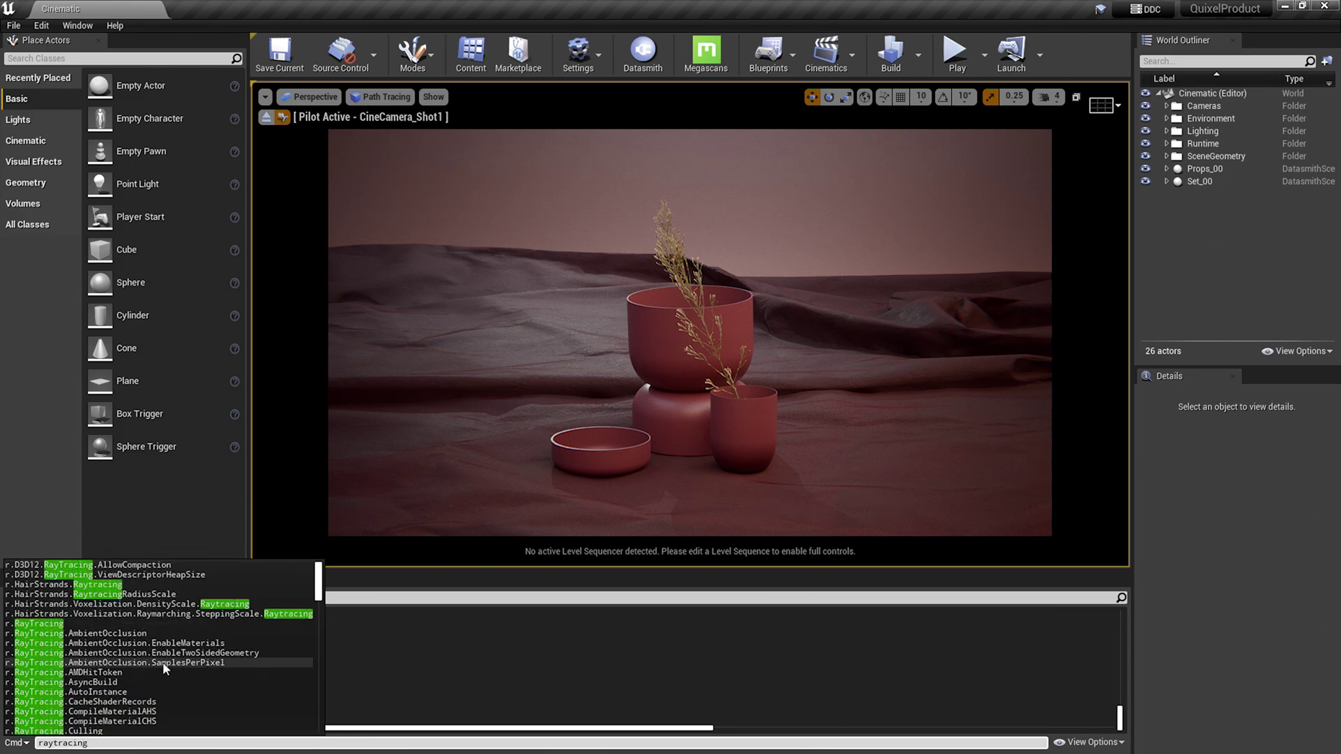
scroll(161, 664, "down", 15)
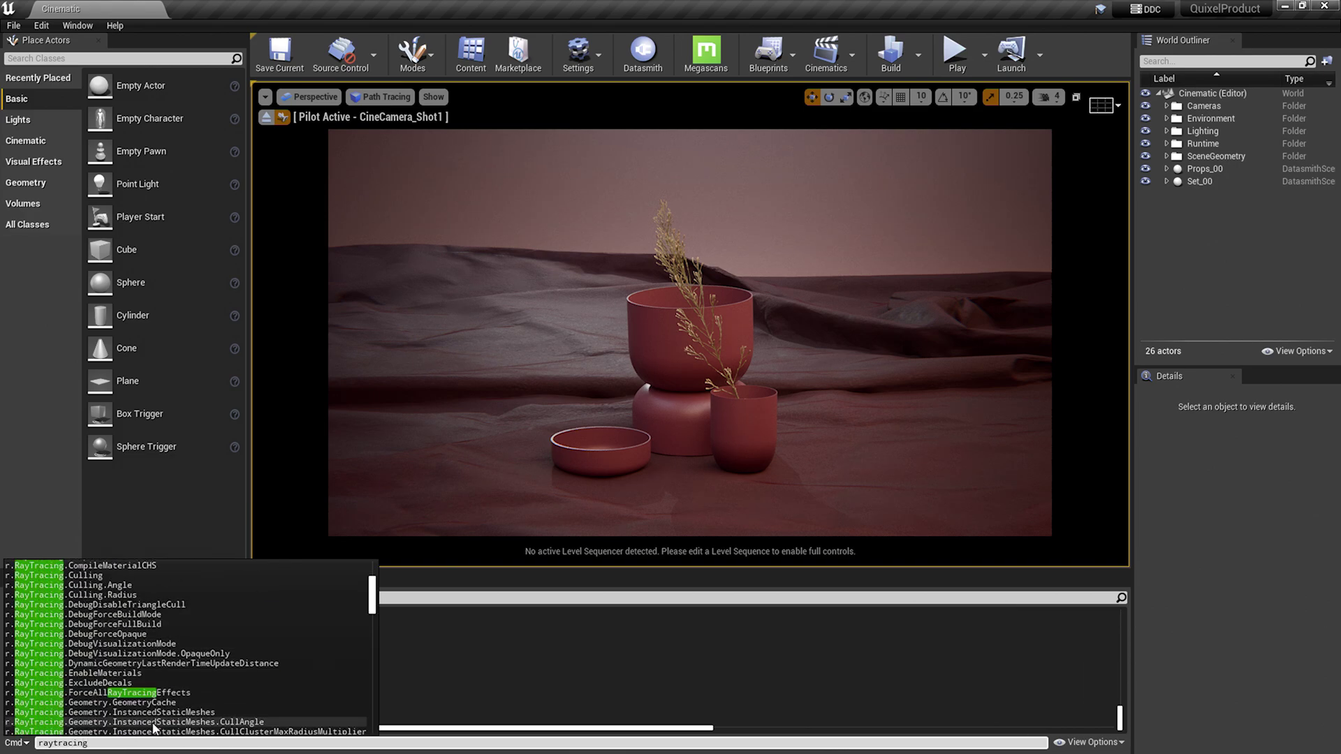
left_click_drag(95, 743, 35, 744)
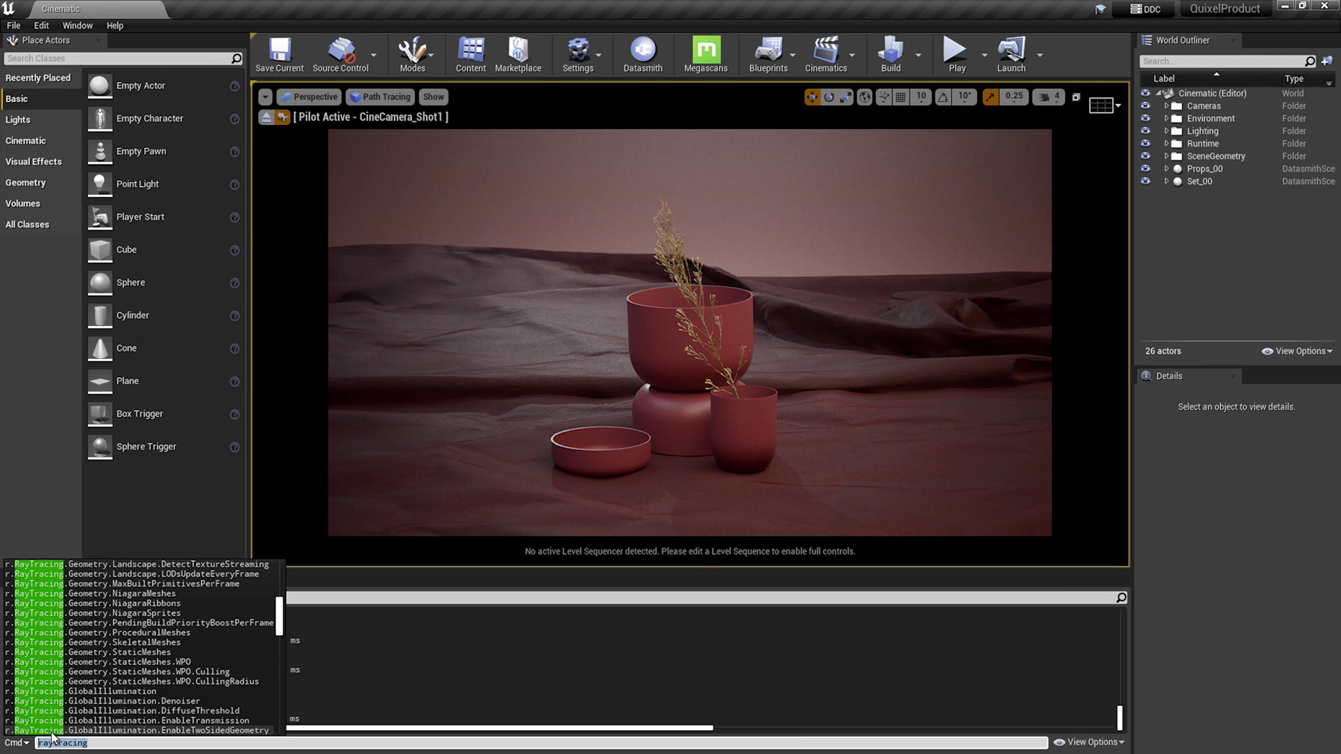
- Search 'quality', pick r.ShadowQuality, and run r.ShadowQuality ? to show its help
type("qu")
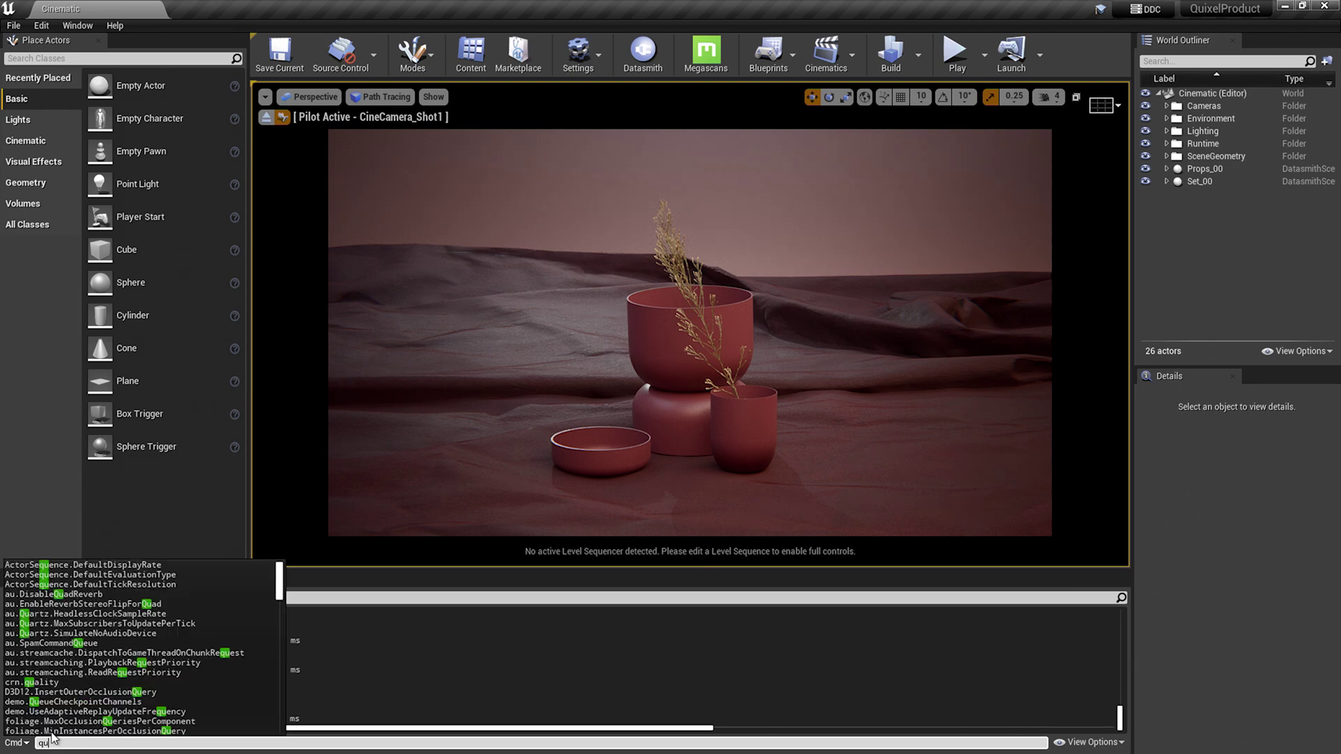
type("ality")
scroll(73, 615, "down", 10)
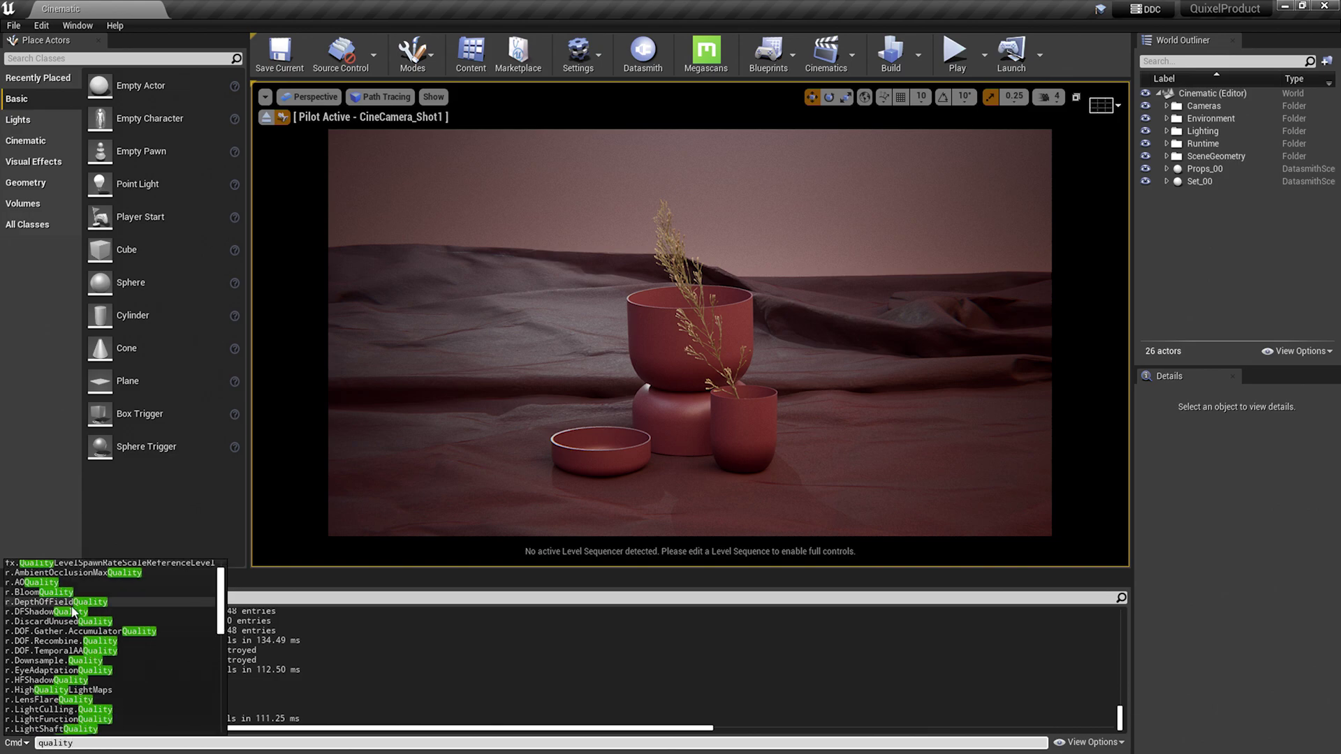
left_click(31, 656)
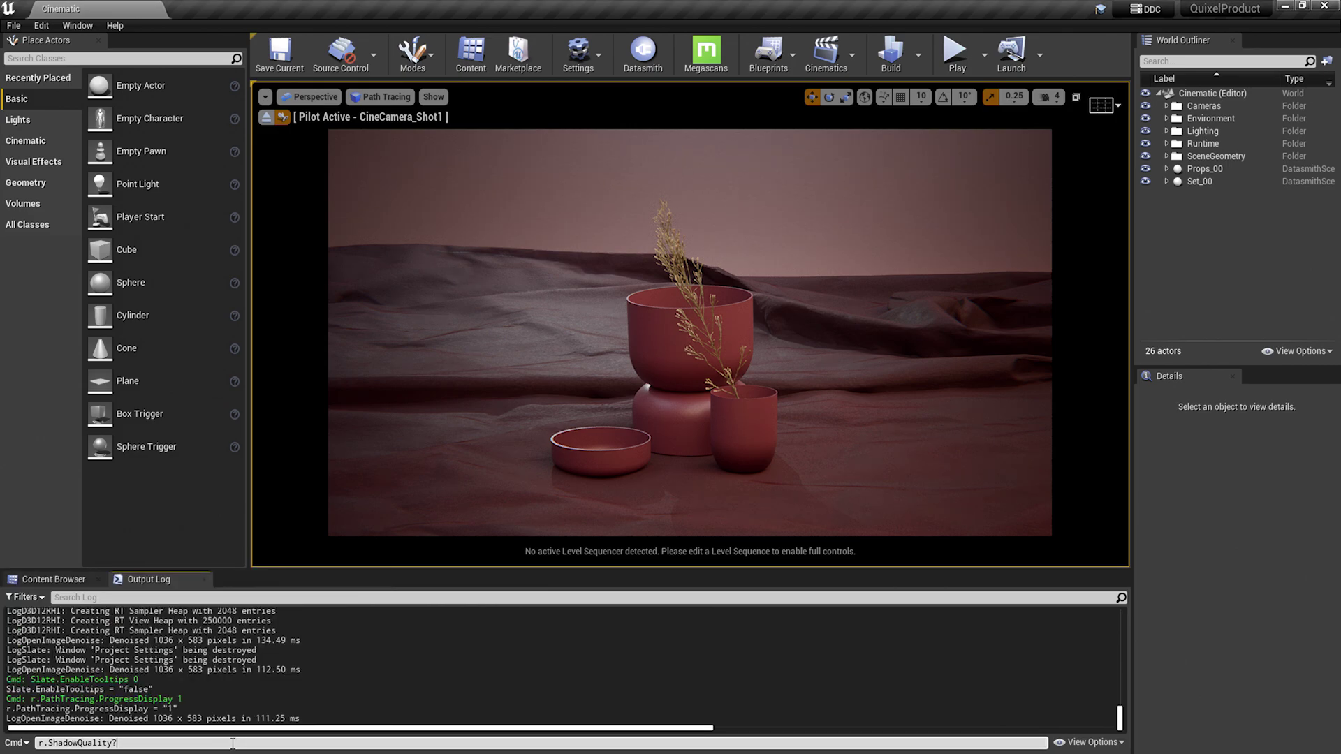
type("?")
key("Return")
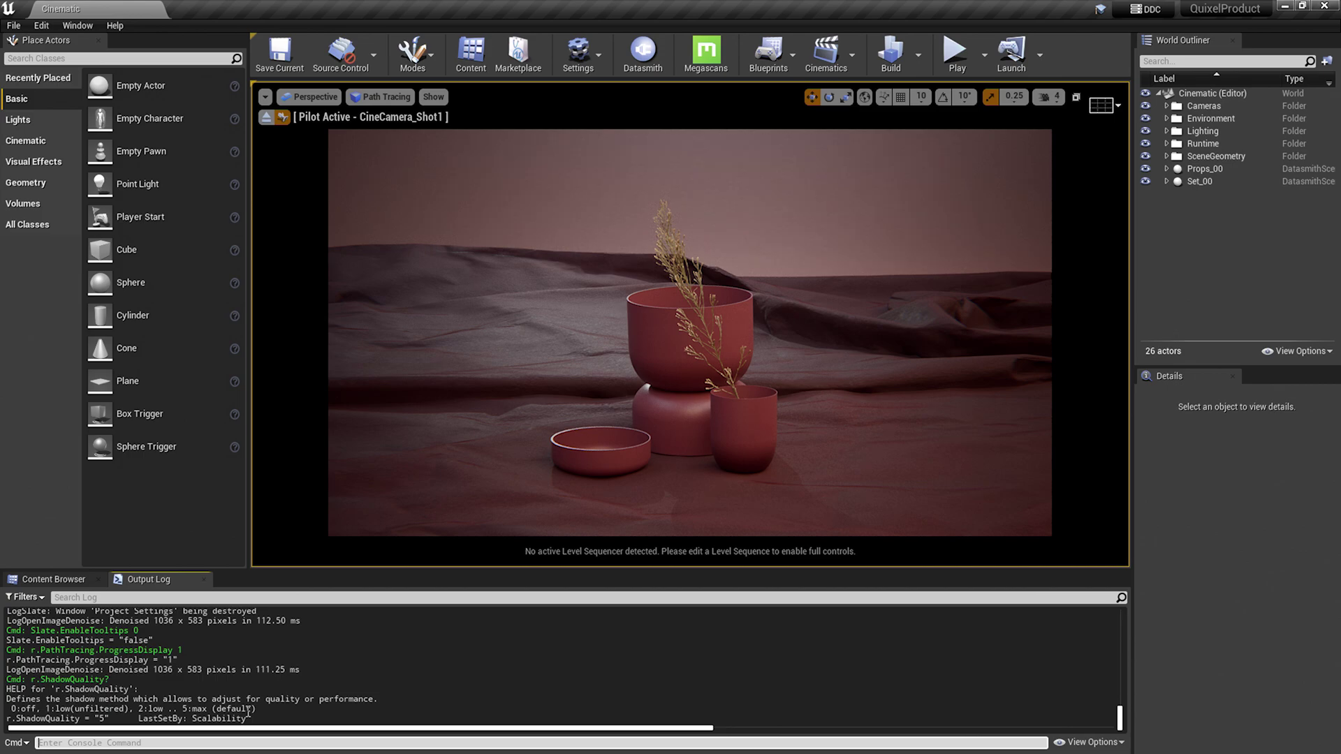
- Recall r.ShadowQuality from console history and delete the trailing question mark
key("Up")
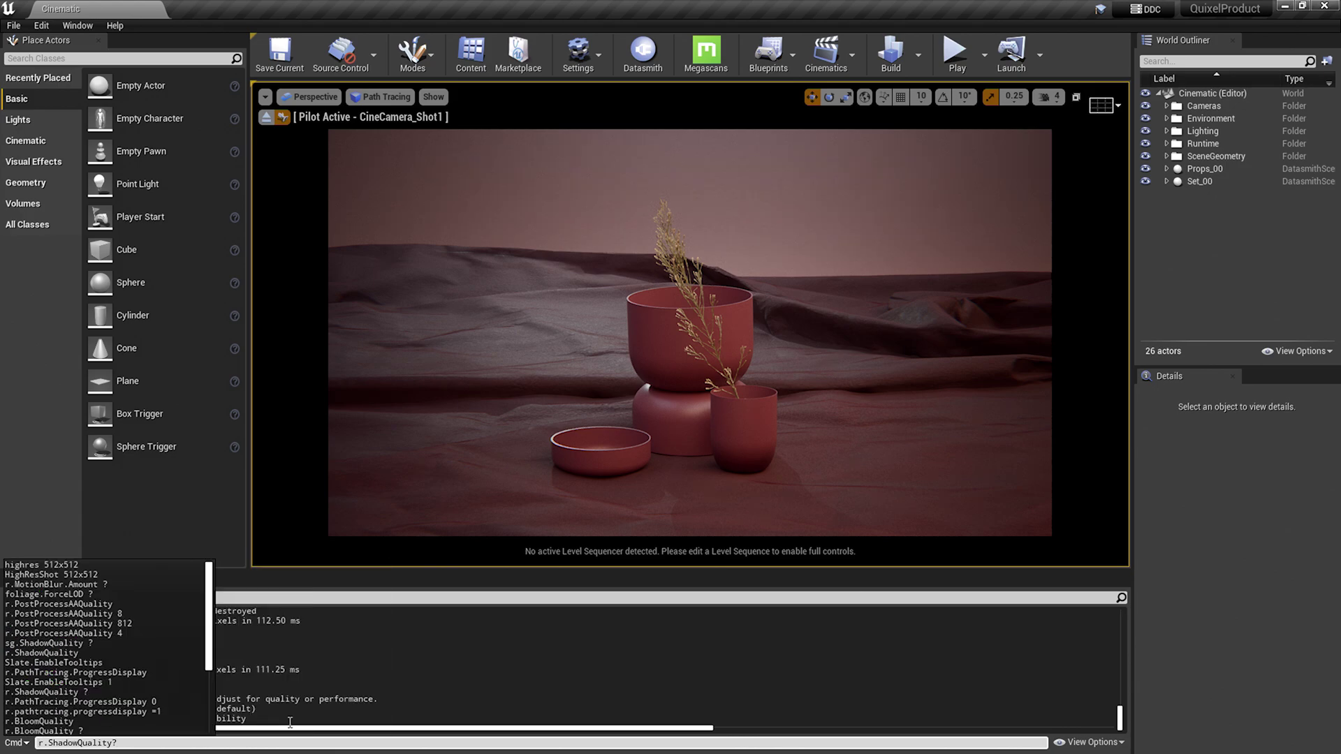
key("BackSpace")
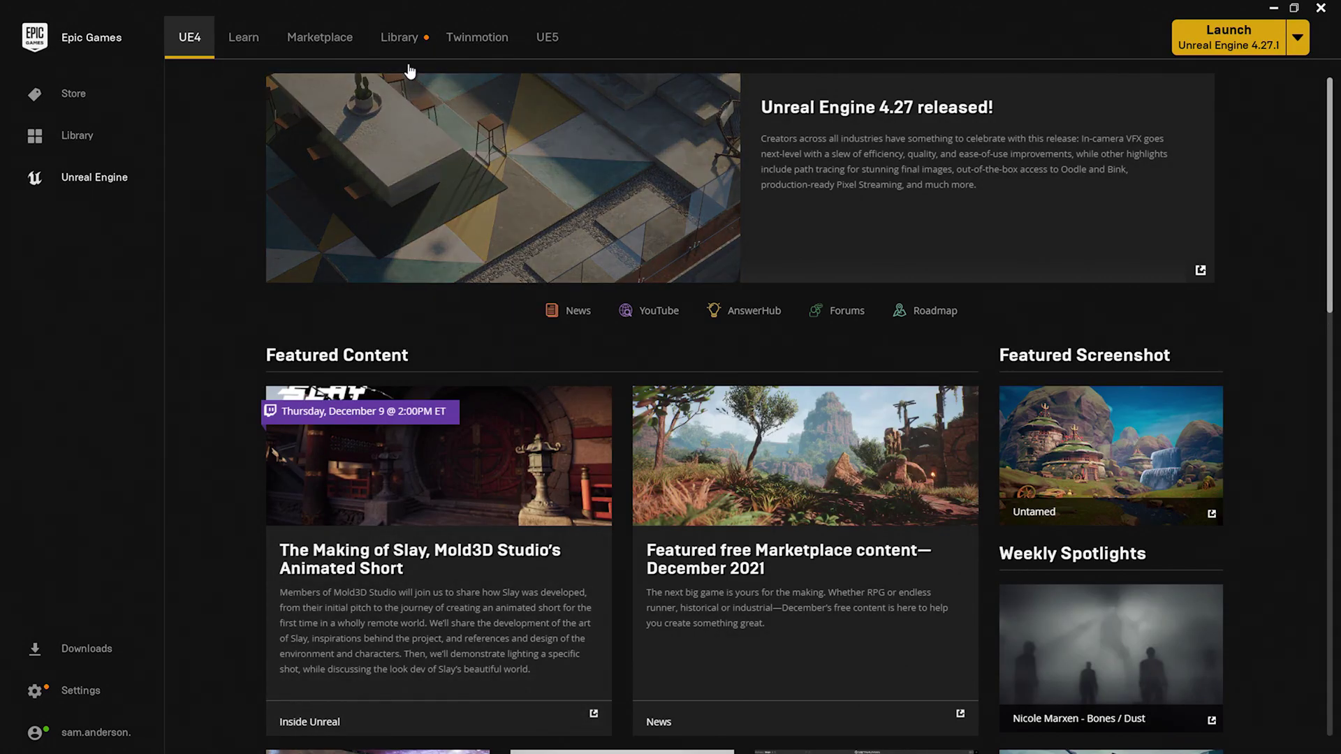
- From the Launcher Library, show the QuixelProduct project in its File Explorer folder
left_click(404, 39)
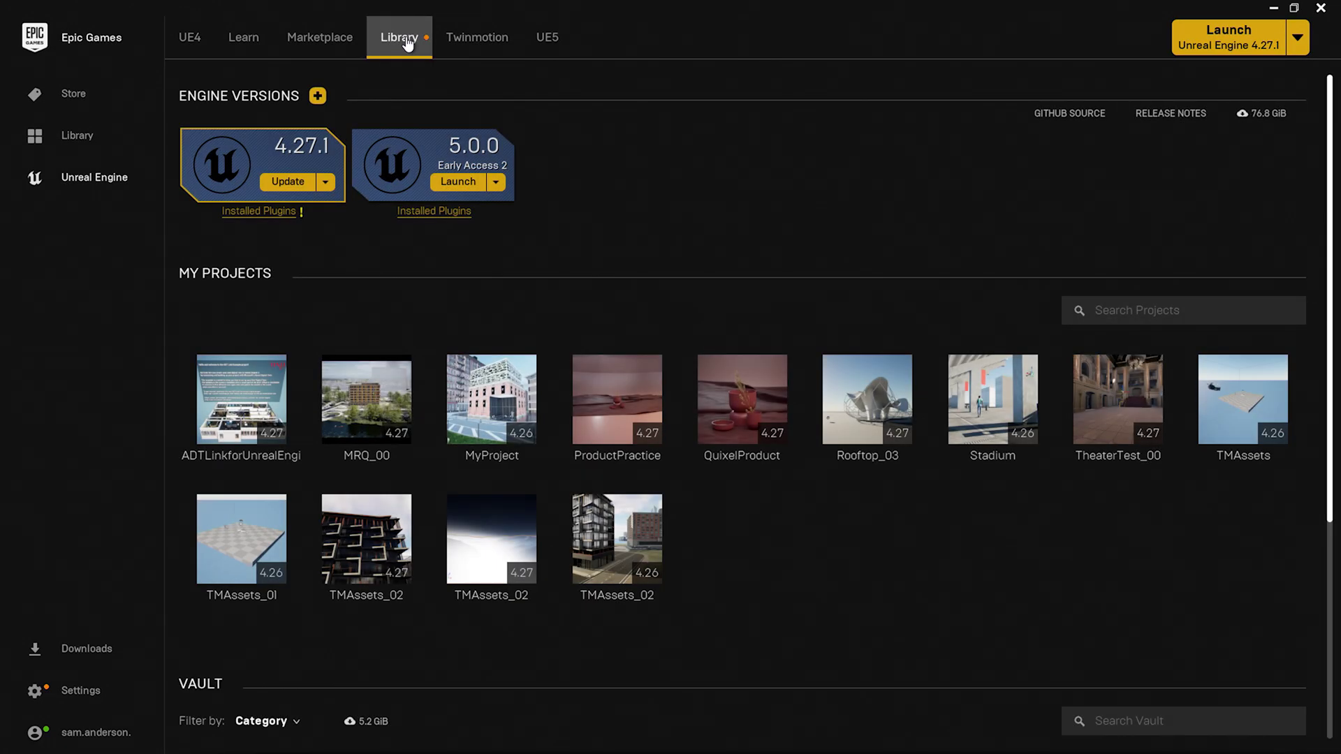
mouse_move(742, 384)
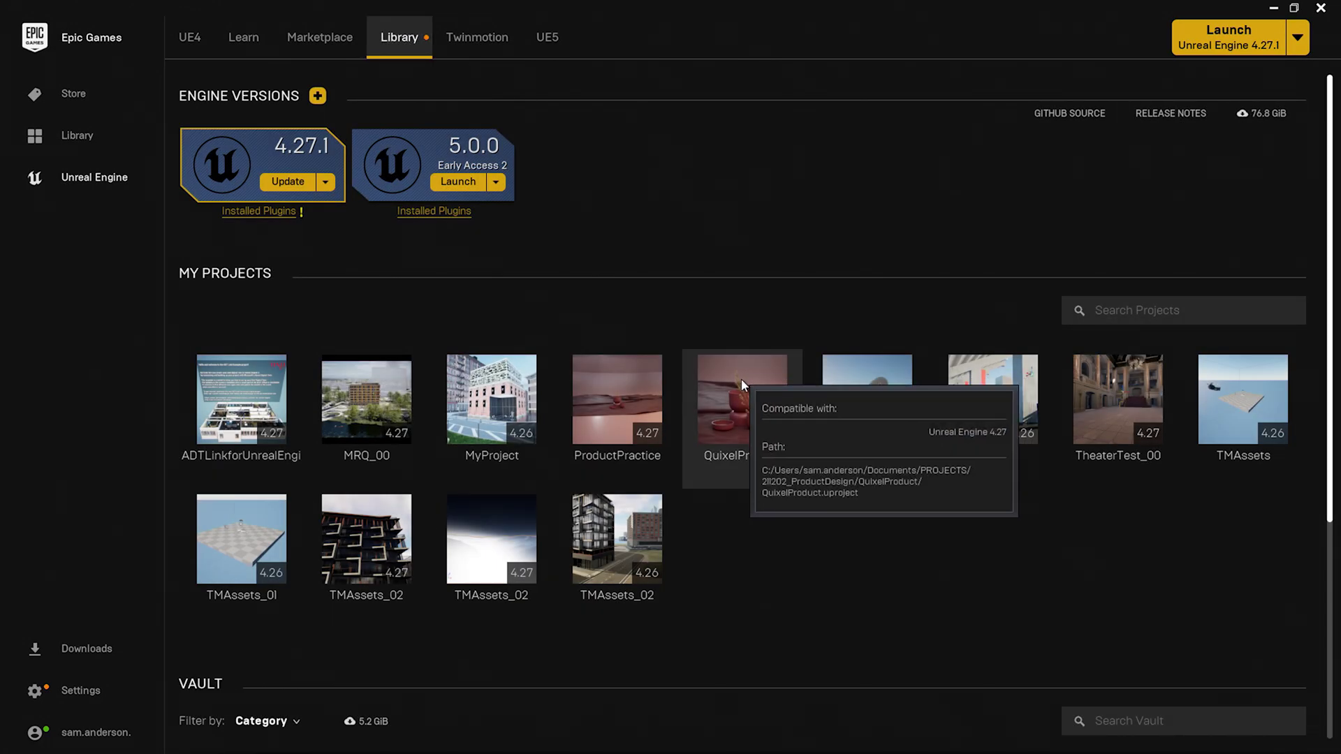
right_click(740, 379)
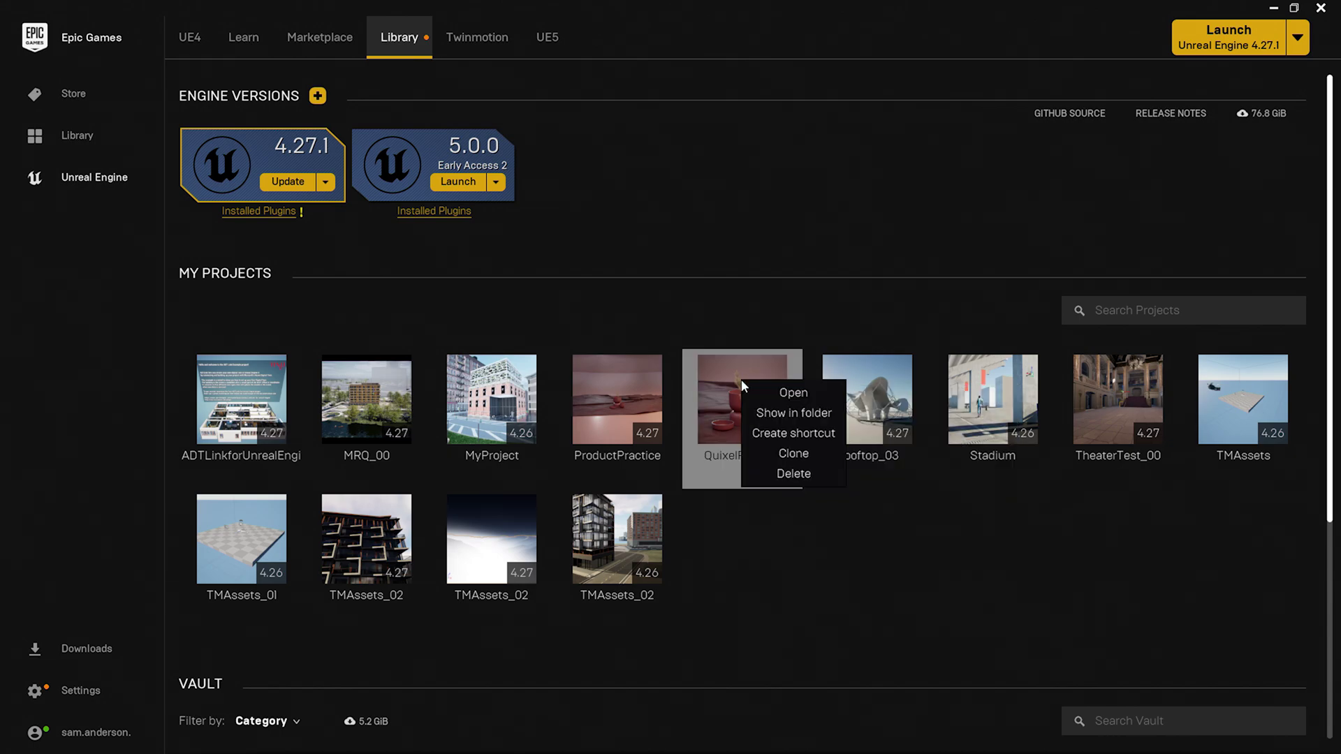
left_click(774, 413)
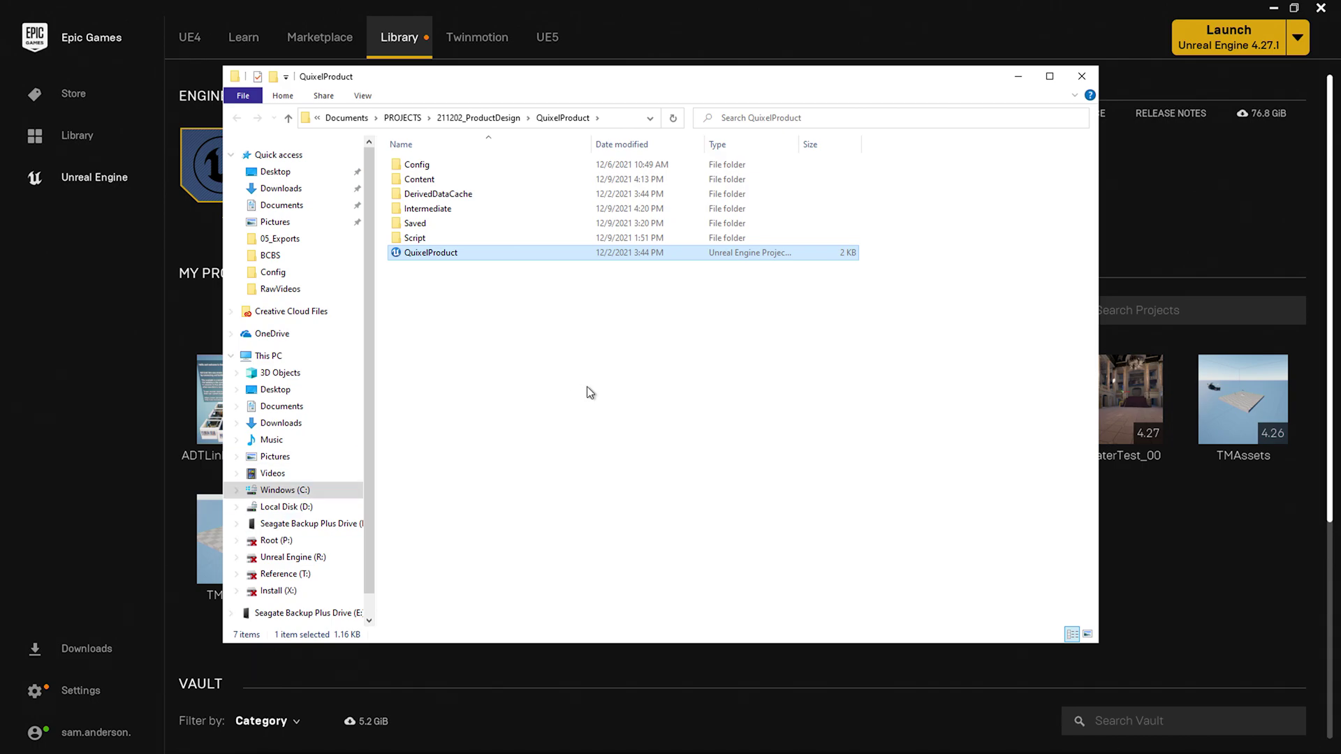
- Open the project's Config folder and load DefaultEngine in Notepad
double_click(424, 168)
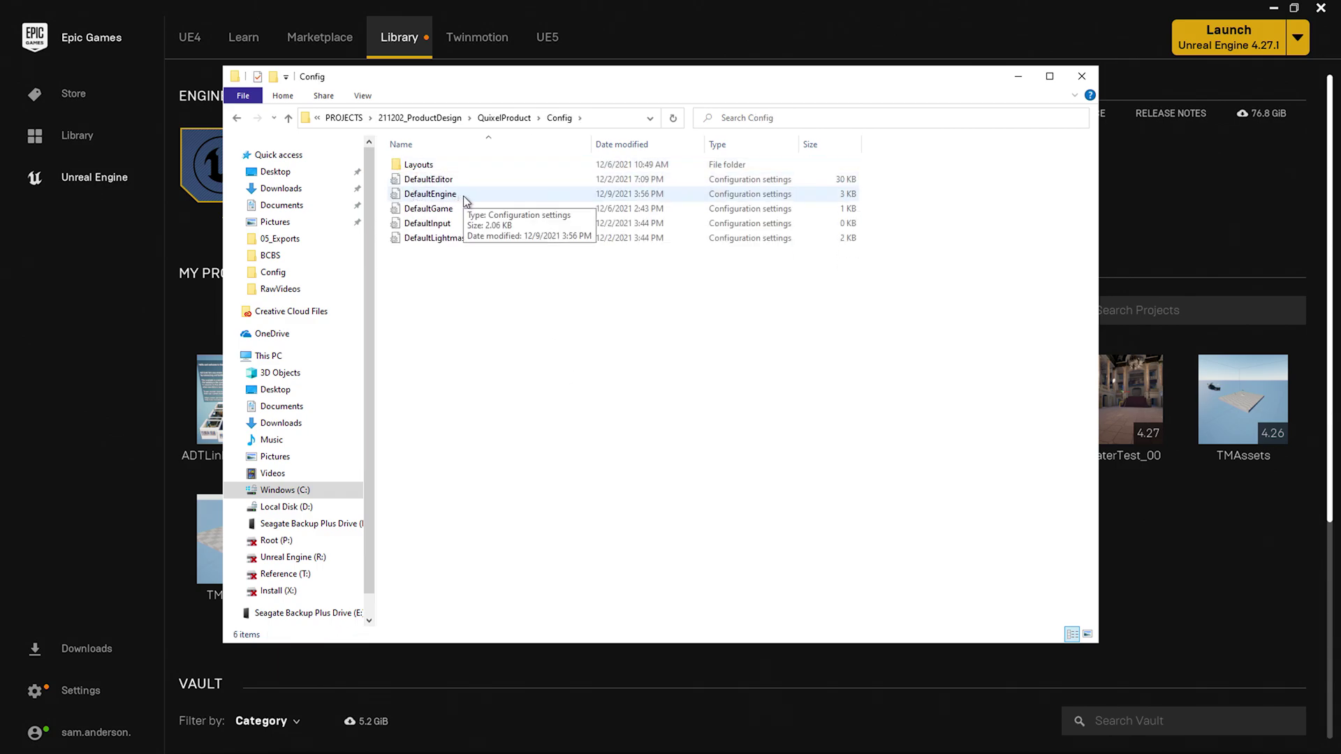
double_click(447, 194)
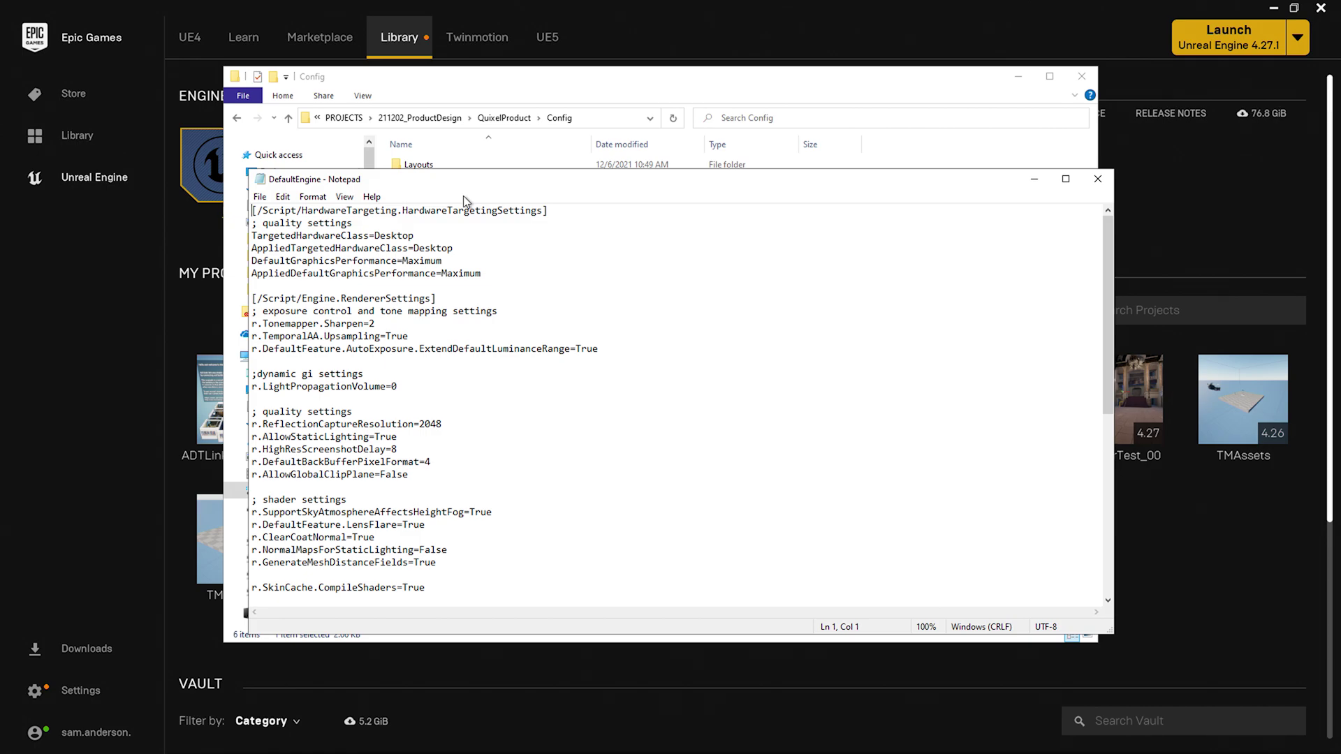
- Append a [SystemSettings] block with Slate.EnableTooltips=0 and r.PathTracing.ProgressDisplay=1 to DefaultEngine
scroll(1087, 572, "down", 10)
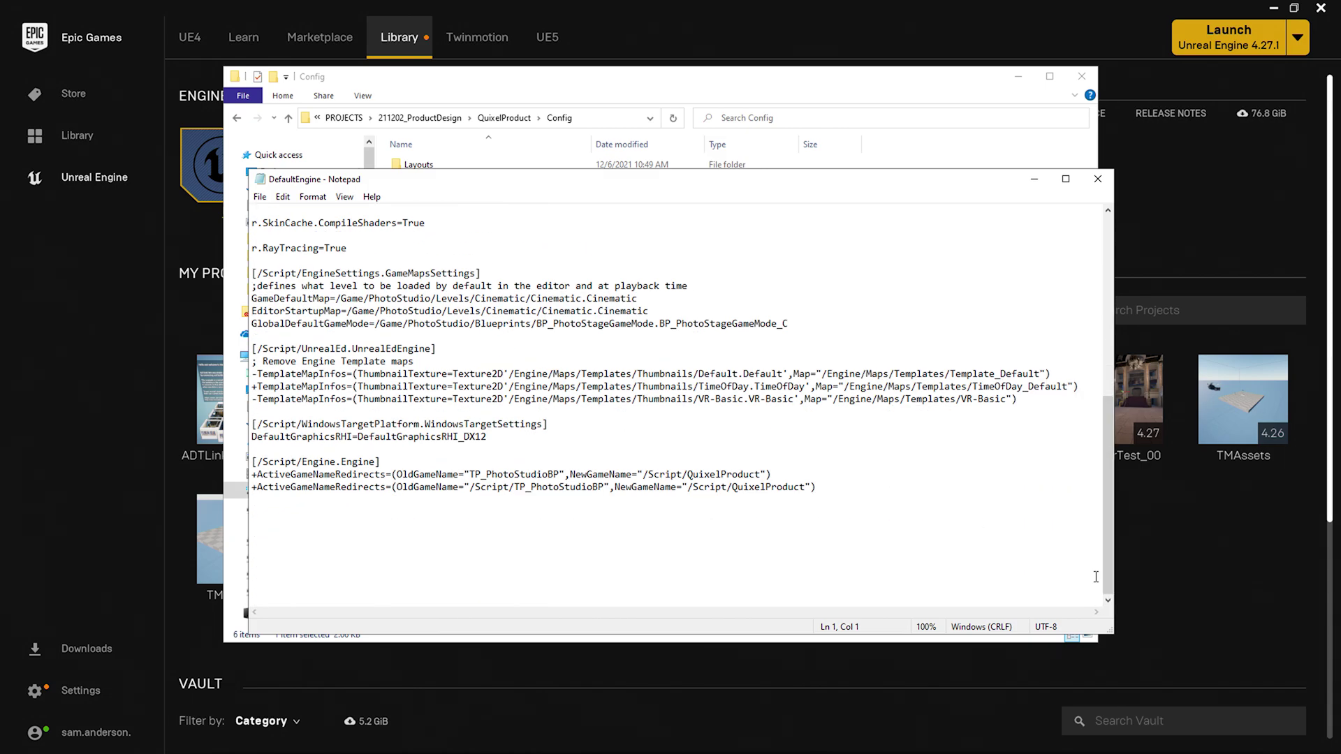
left_click(842, 497)
key("Return")
key("Return")
type("[SystemSettings]")
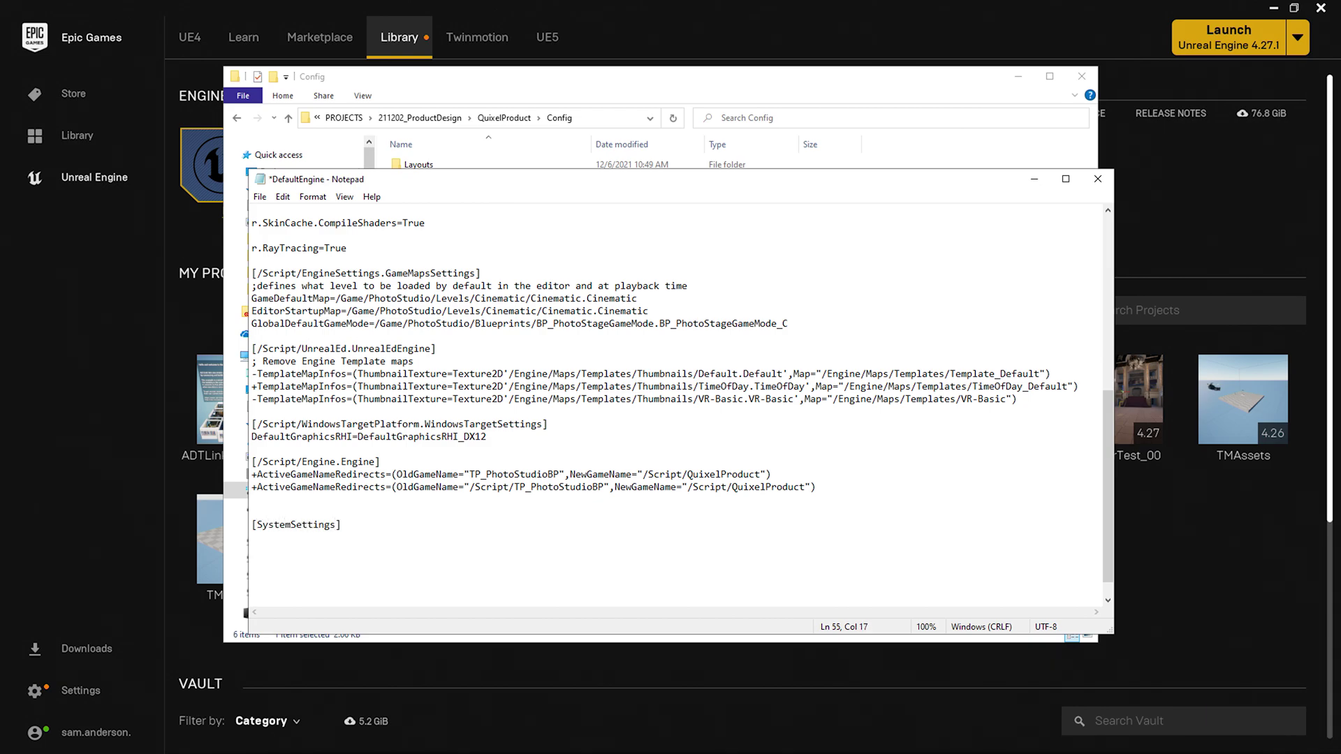
key("Return")
type("Slate.EnableTooltips")
type("=0")
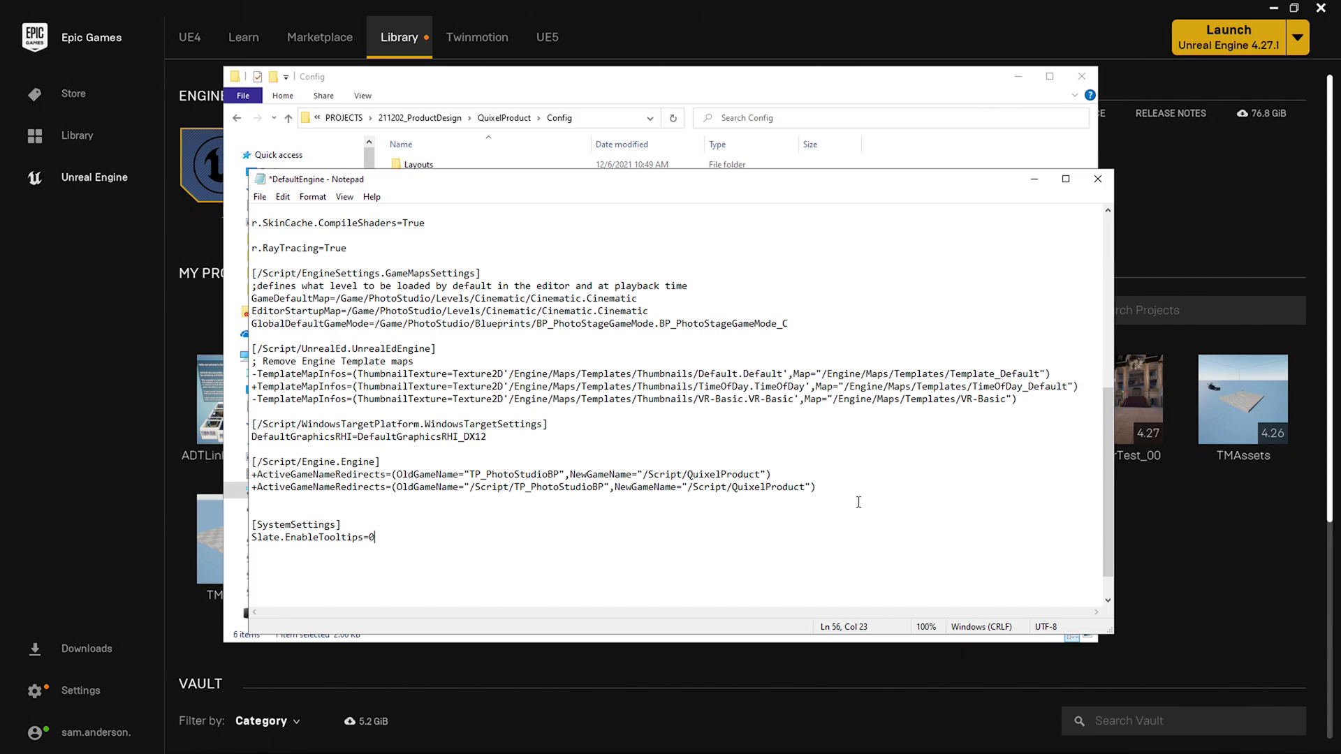
key("Return")
type("r.PathTracing.ProgressDisplay=1")
key("Return")
- Save DefaultEngine, then minimize the Notepad and Explorer windows
left_click(260, 197)
left_click(279, 260)
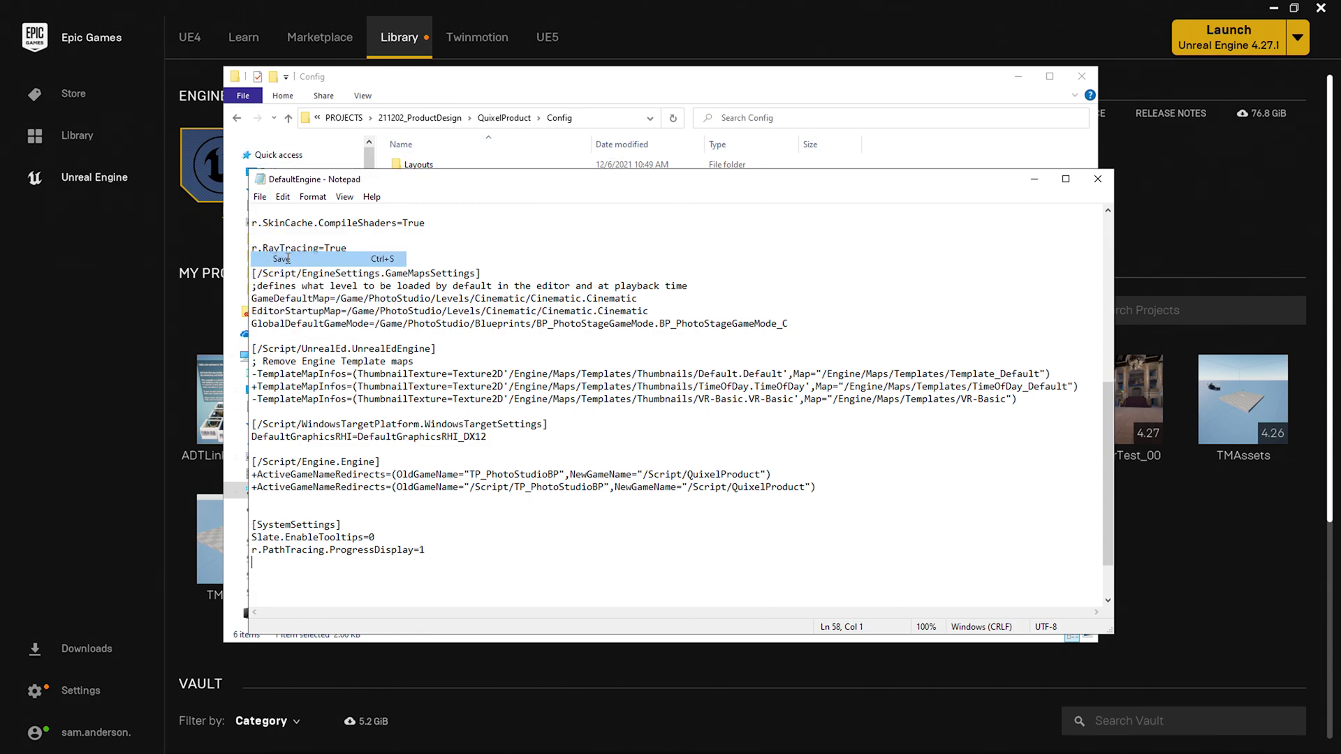
left_click(1036, 185)
left_click(1019, 77)
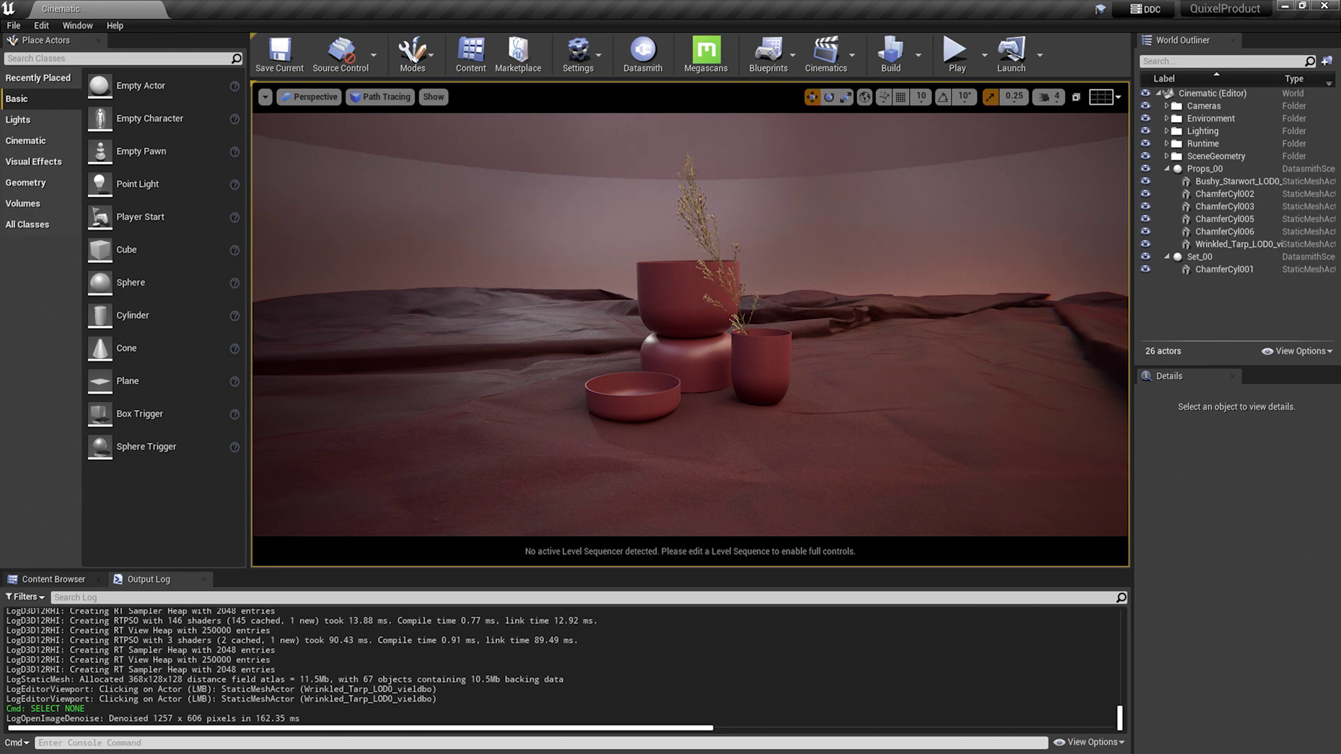
- Switch back to the DefaultEngine Notepad window over the reopened Unreal Editor
key("alt+Tab")
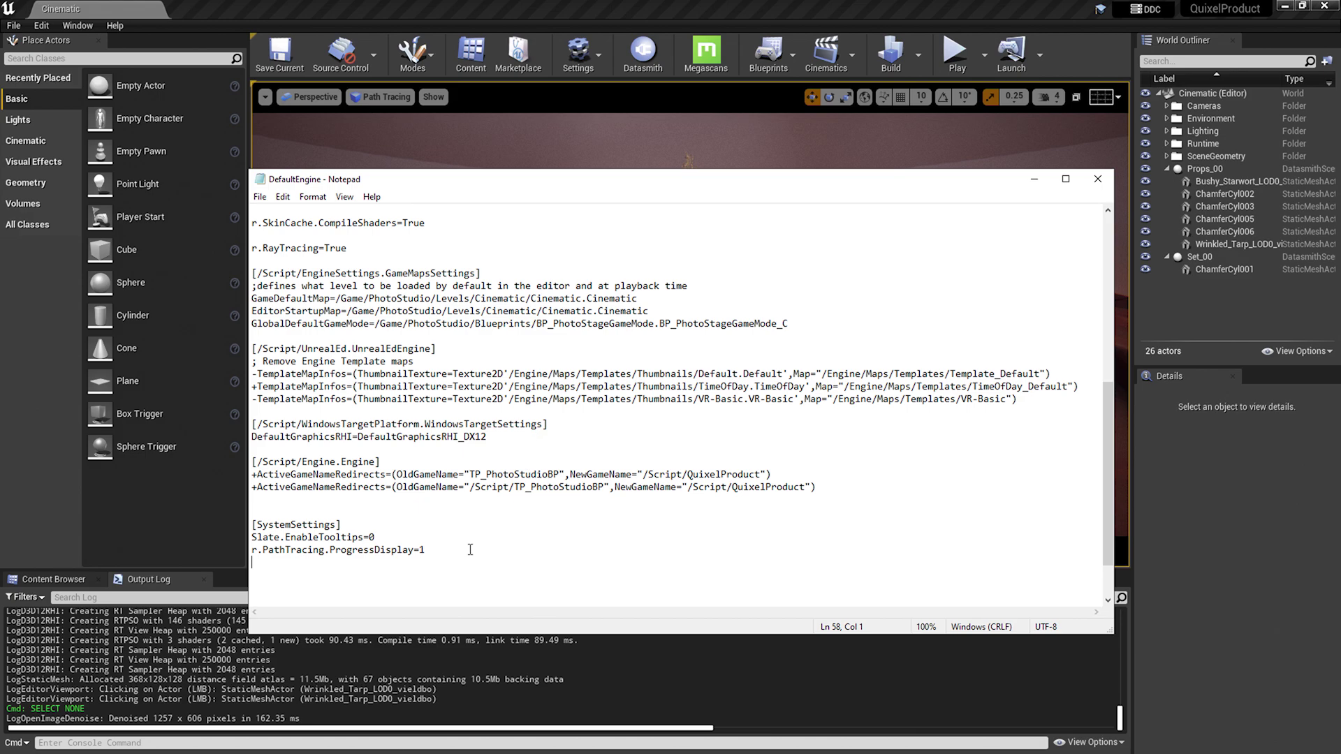
- Select the three [SystemSettings] lines, then browse to C:\Program Files\Epic Games\UE_4.27\Engine\Config
left_click_drag(470, 549, 252, 525)
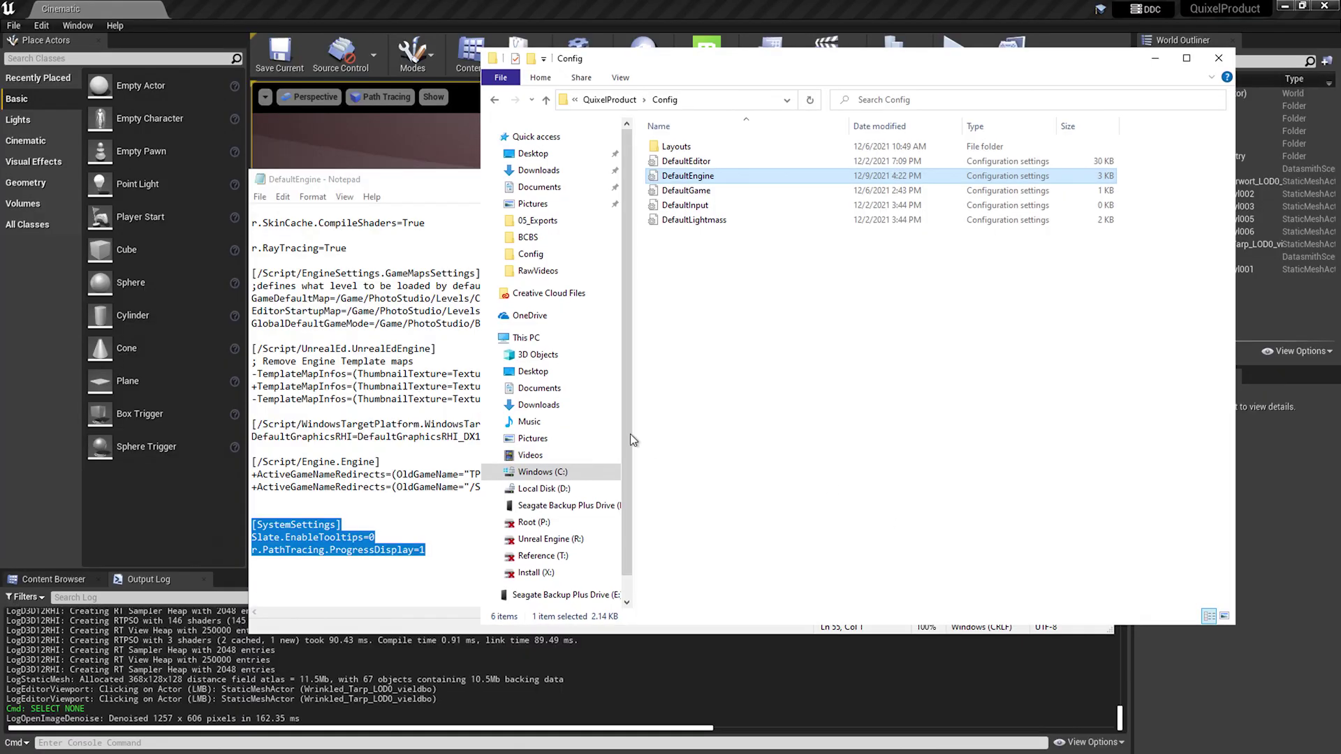
left_click(544, 472)
double_click(682, 161)
double_click(691, 266)
left_click(674, 176)
double_click(681, 161)
double_click(684, 160)
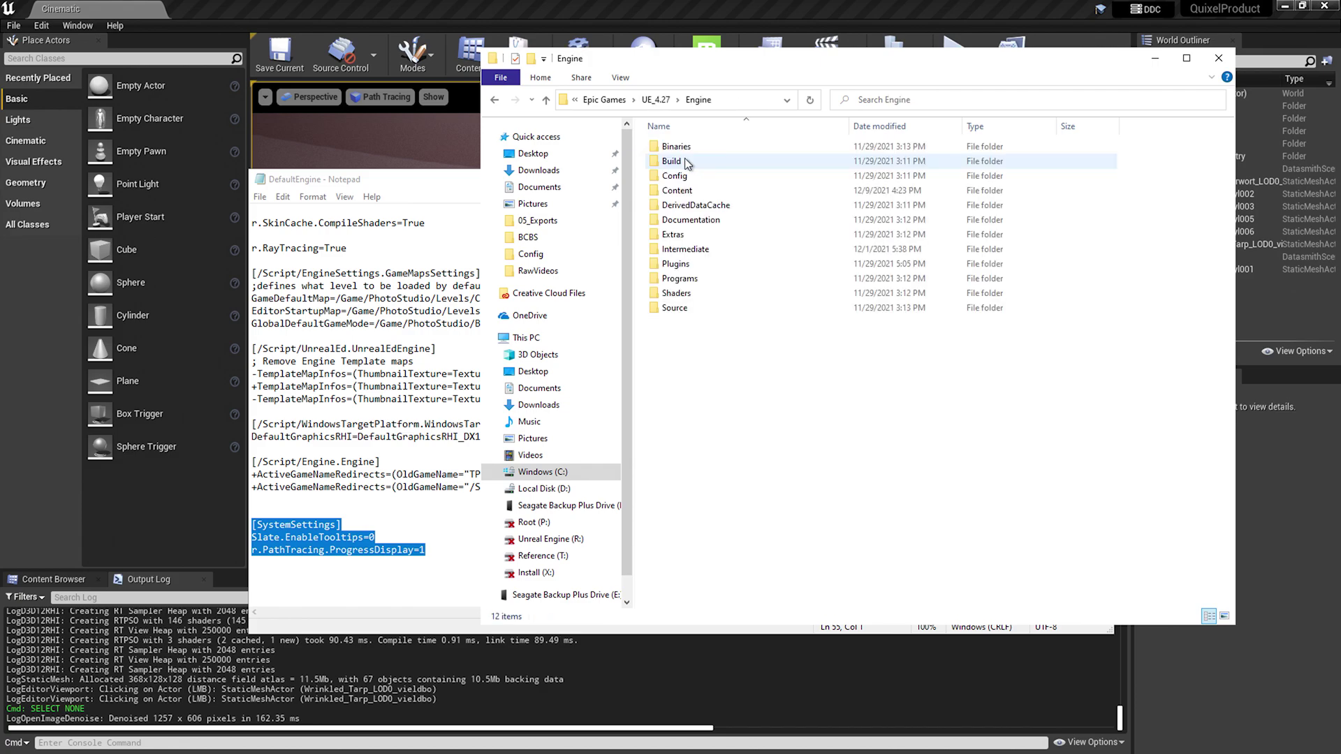
double_click(683, 178)
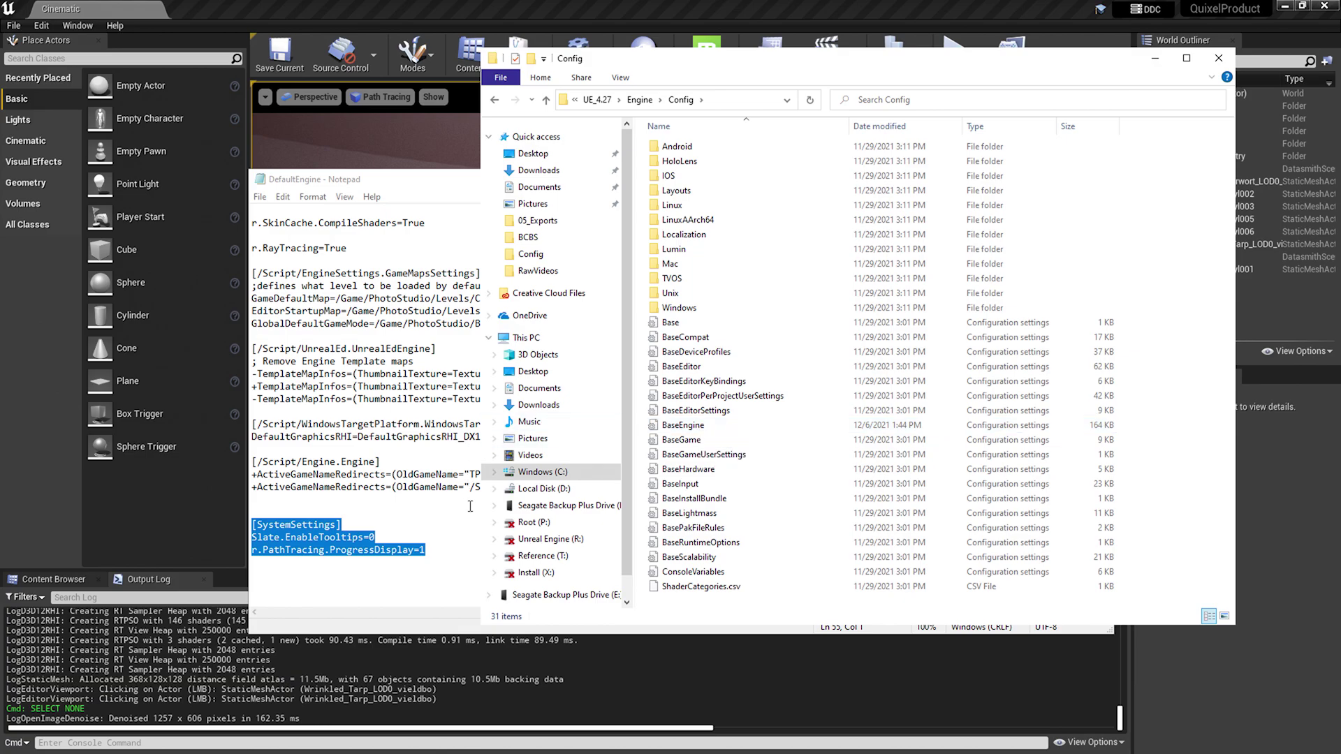
- Copy the Slate.EnableTooltips=0 and r.PathTracing.ProgressDisplay=1 [SystemSettings] lines from DefaultEngine
left_click(446, 531)
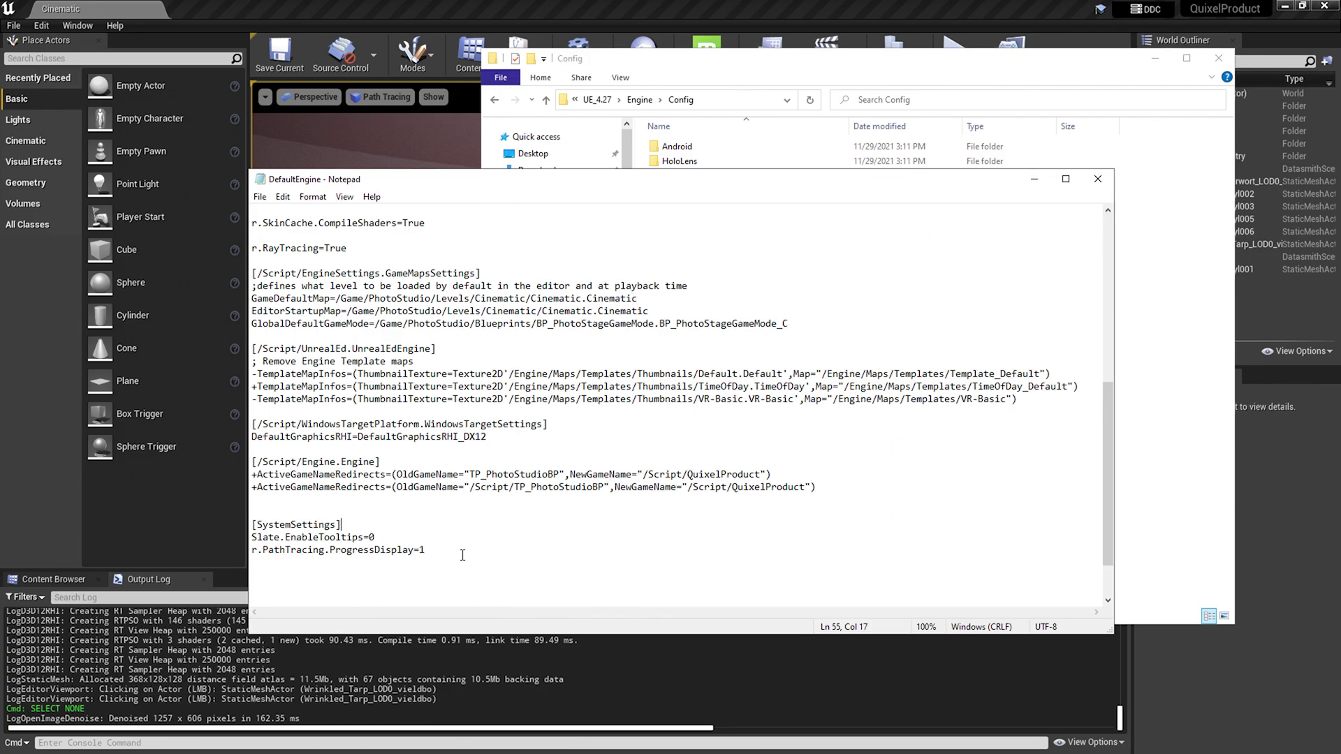
left_click_drag(465, 552, 246, 527)
right_click(365, 545)
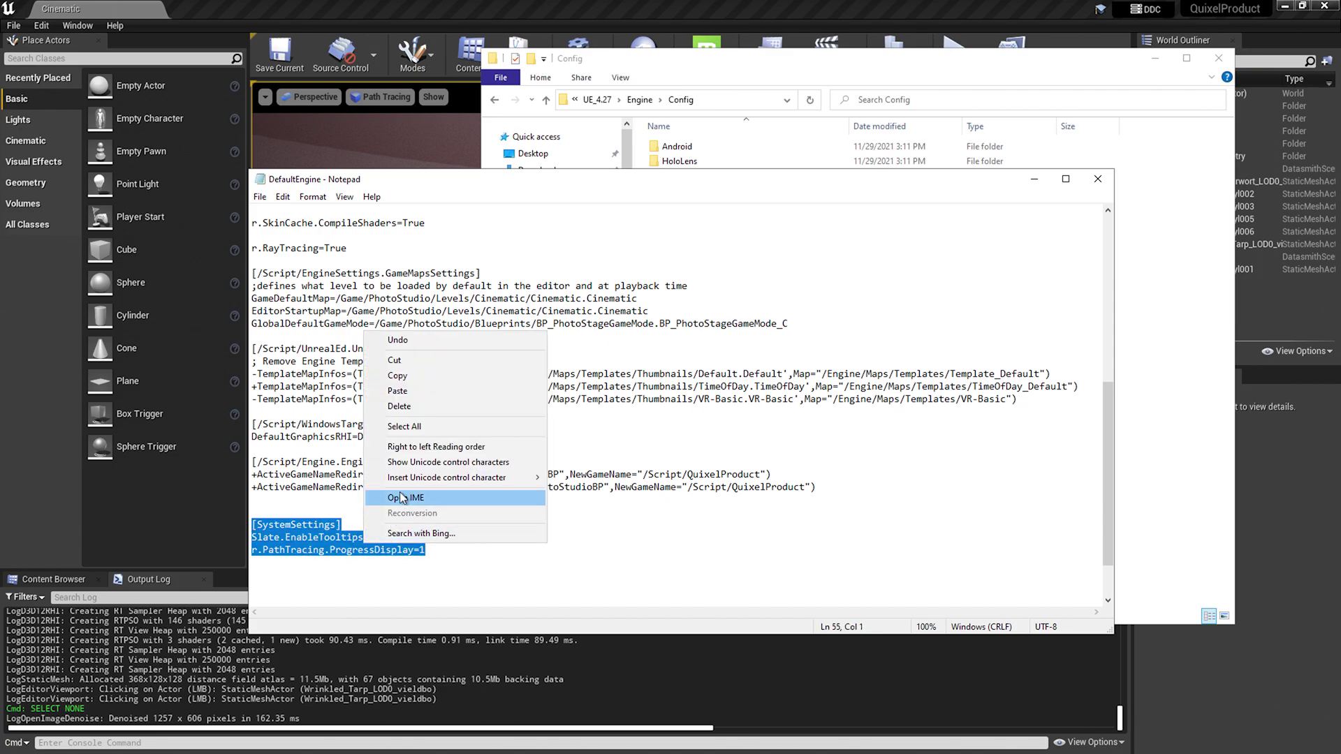
left_click(403, 374)
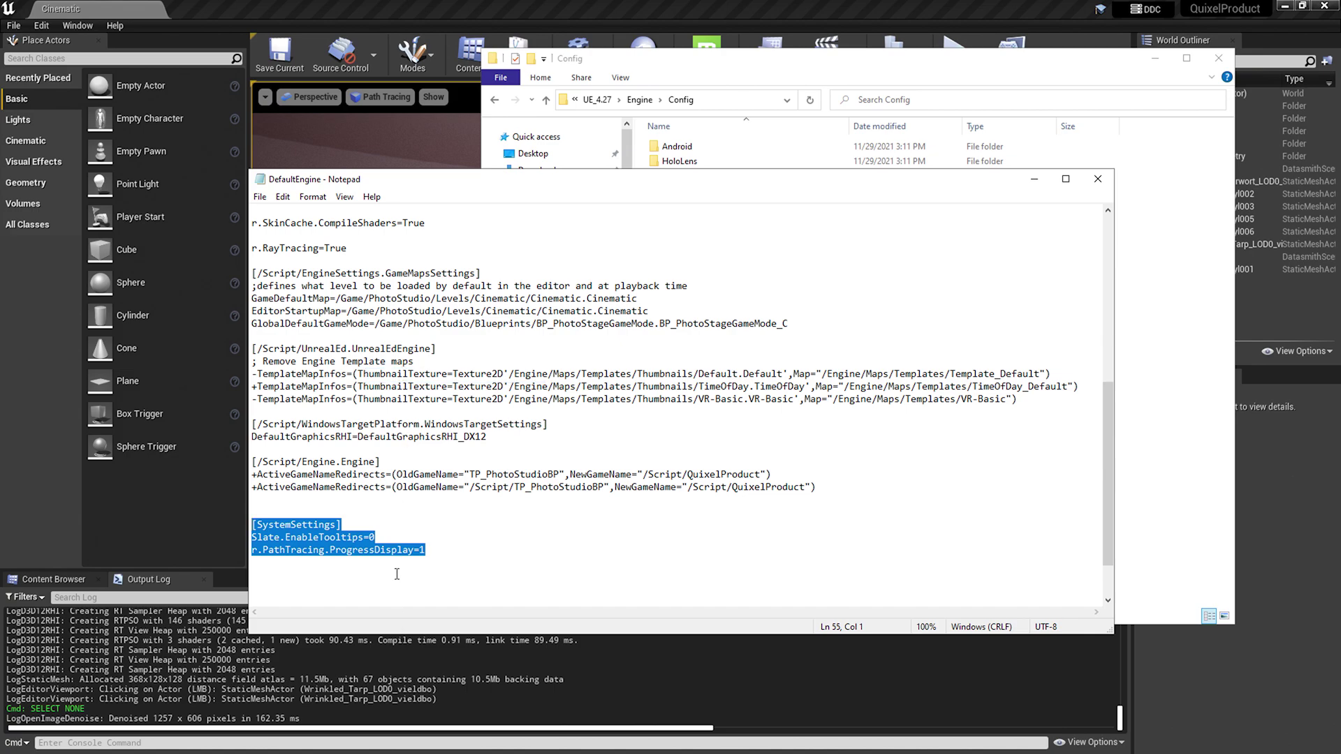